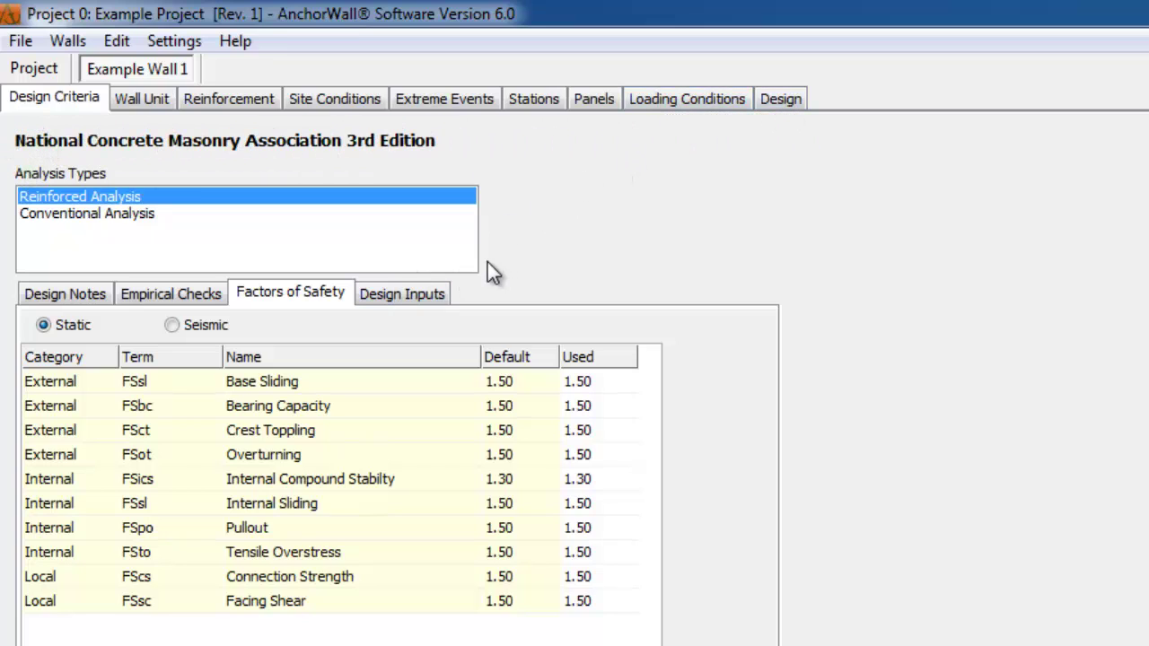
Step: Try Conventional, return to Reinforced Analysis, then read the Design Notes and Empirical Checks tables
click(109, 212)
click(75, 199)
click(65, 294)
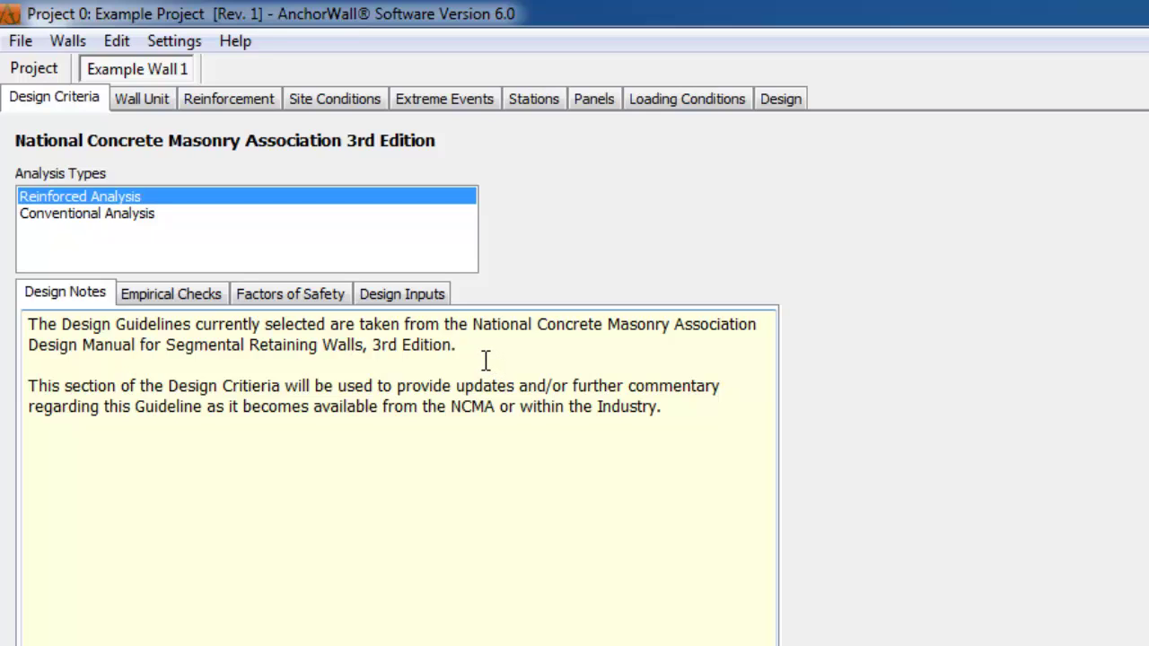
click(177, 299)
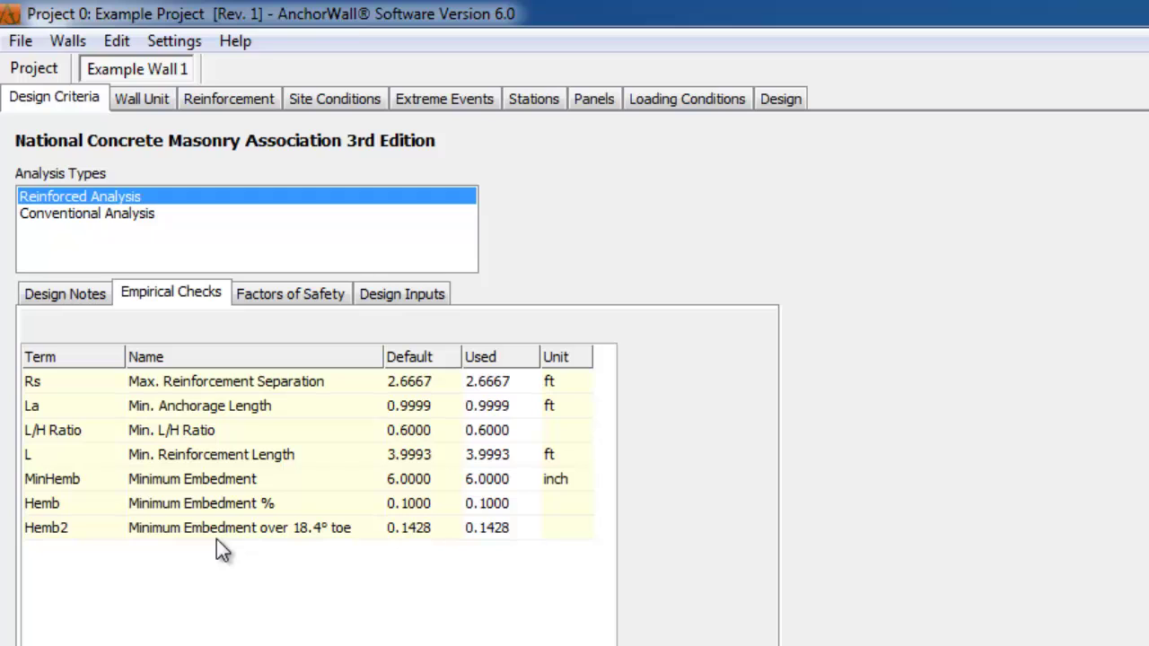
Step: Compare seismic factors of safety (1.10) with the static ones (1.50, 1.30 internal compound)
click(305, 301)
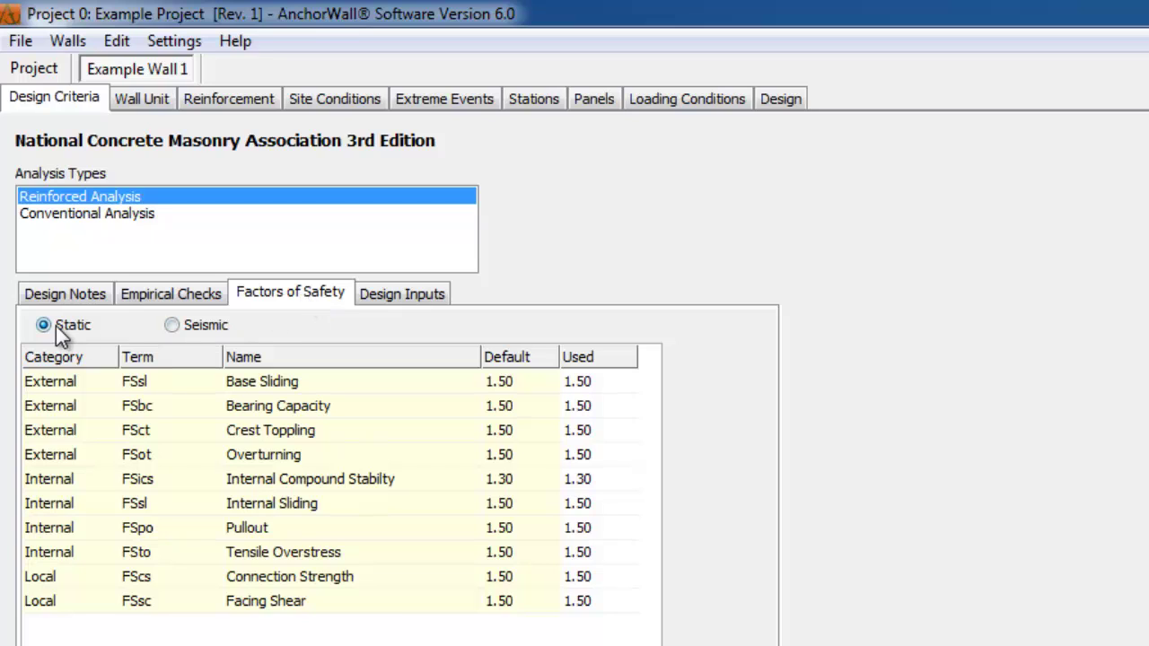
click(171, 326)
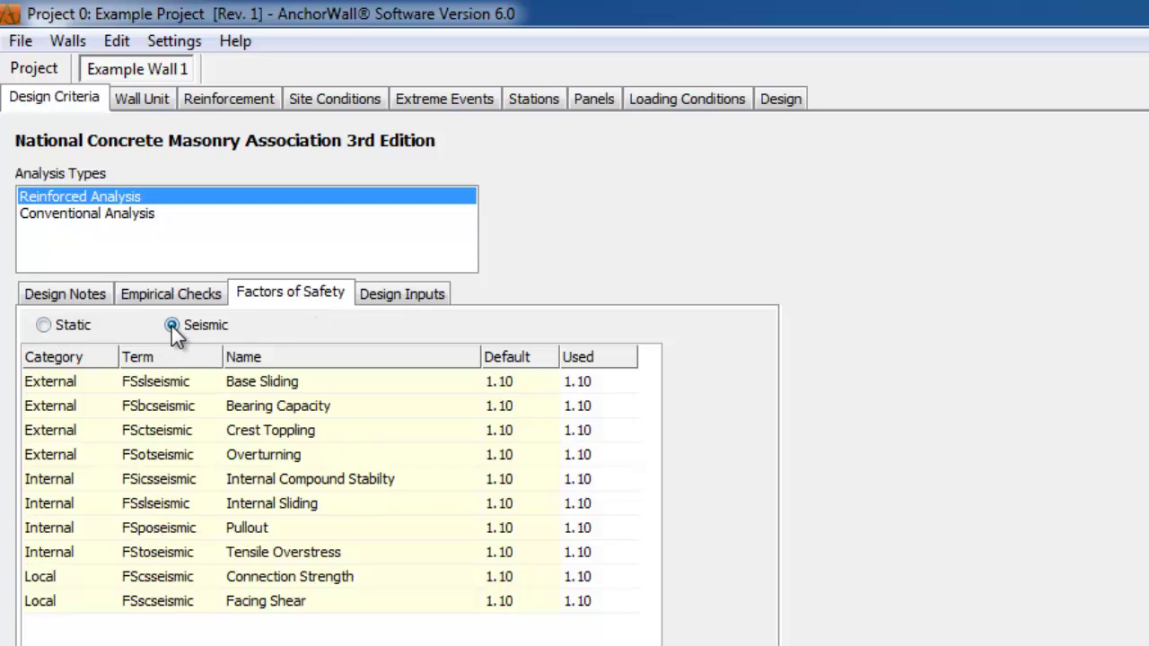
click(45, 324)
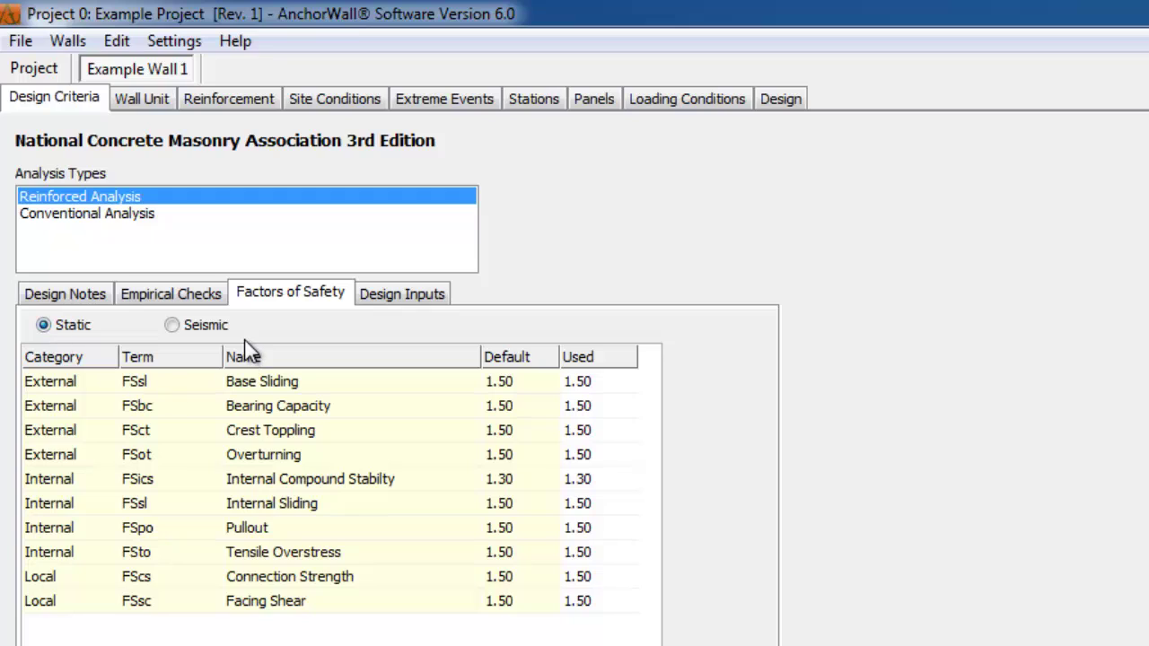
Step: Glance at Design Inputs, then check each static Used factor: 1.50, and 1.30 for internal compound stability
click(411, 297)
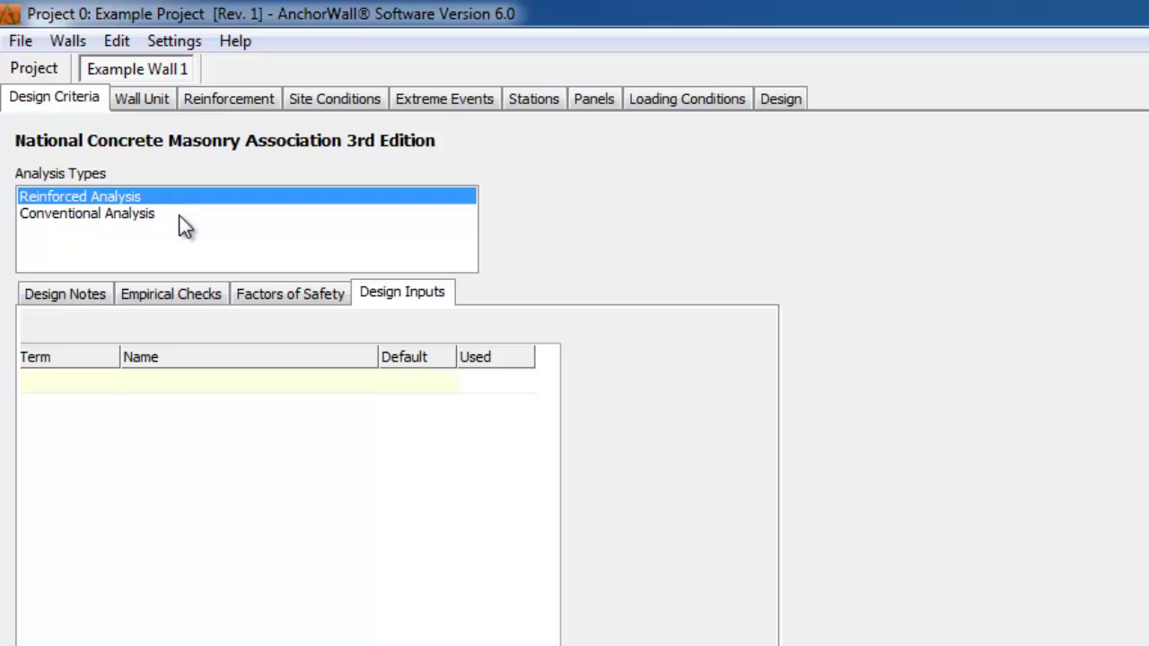
click(321, 298)
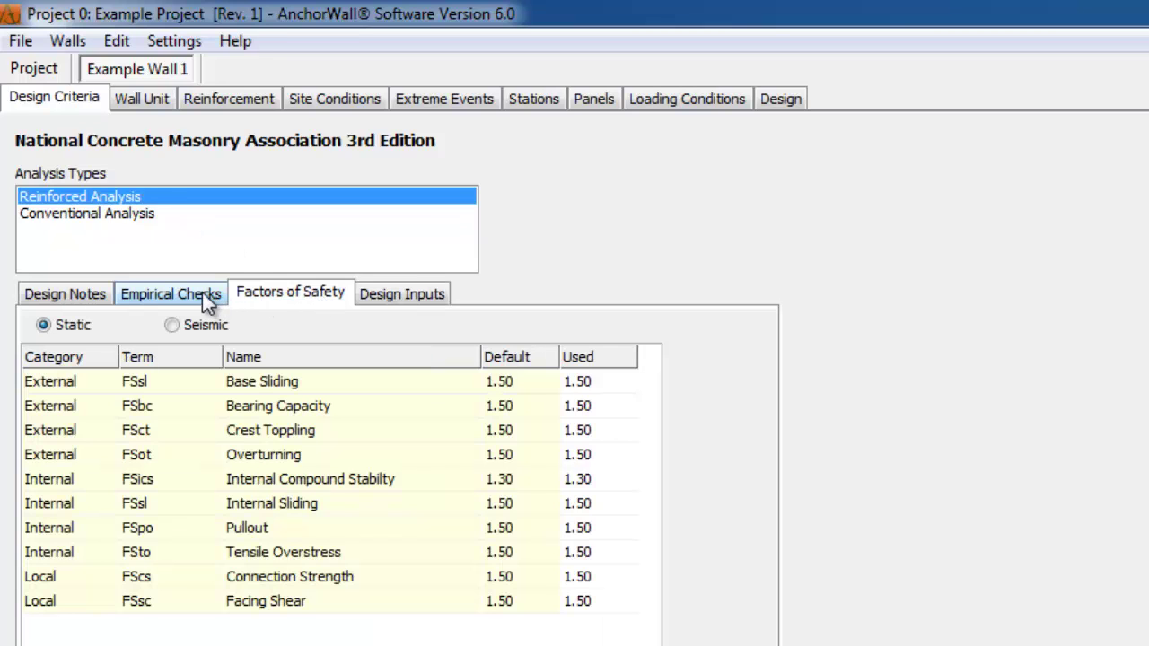
click(589, 383)
click(599, 405)
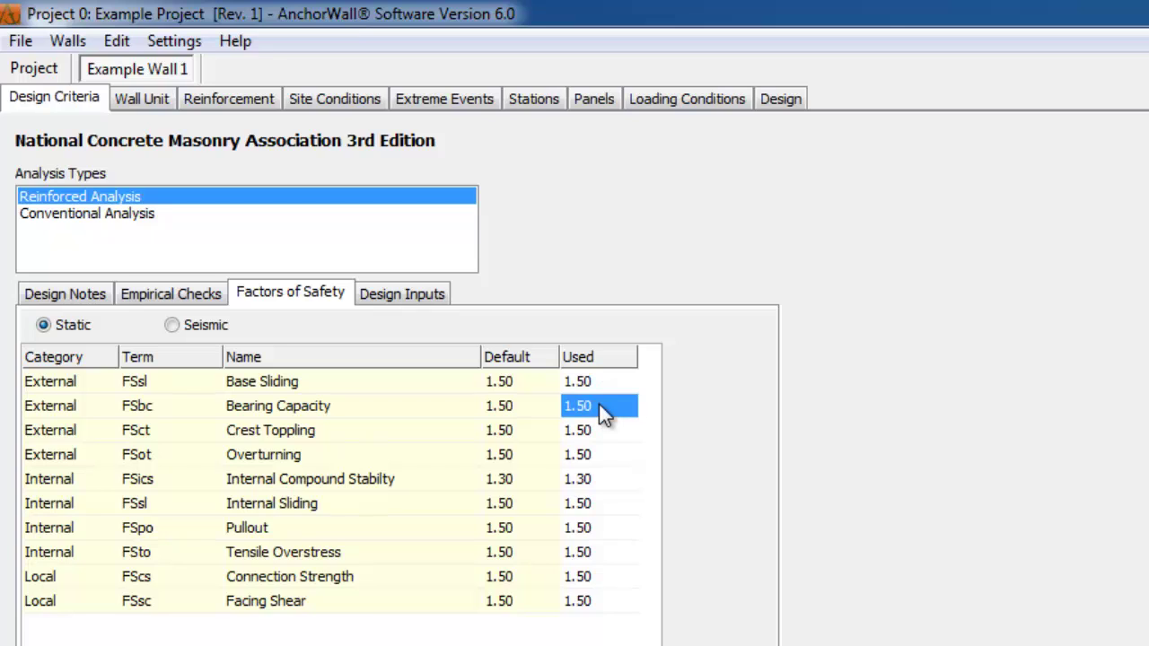
click(603, 434)
click(599, 406)
click(608, 382)
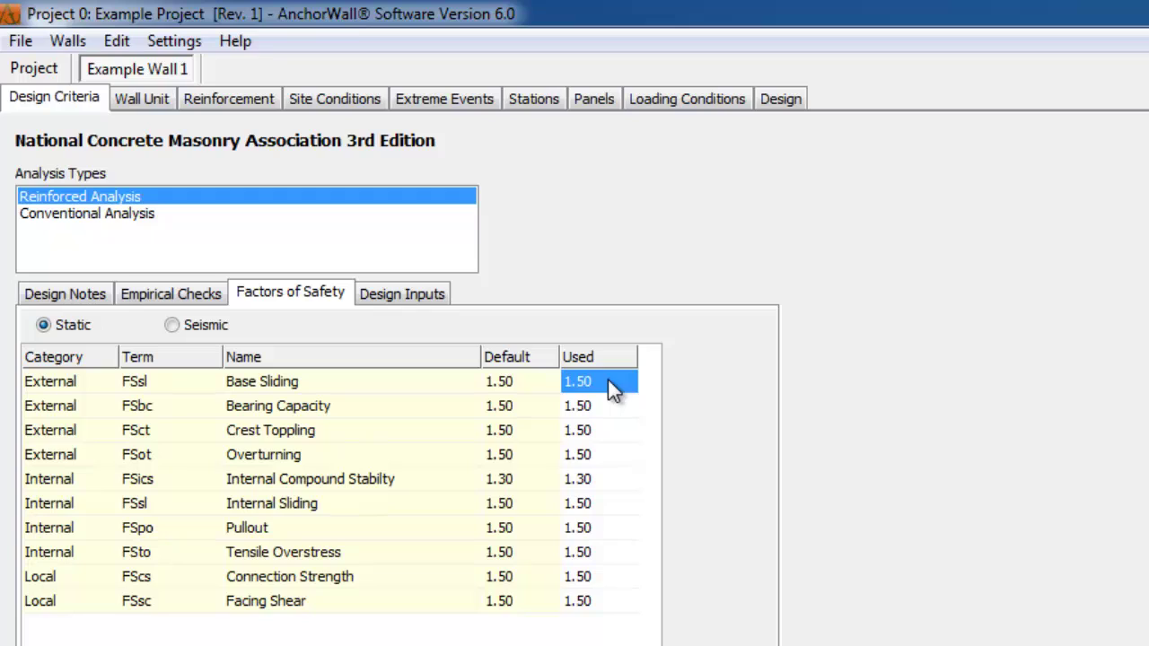
click(604, 407)
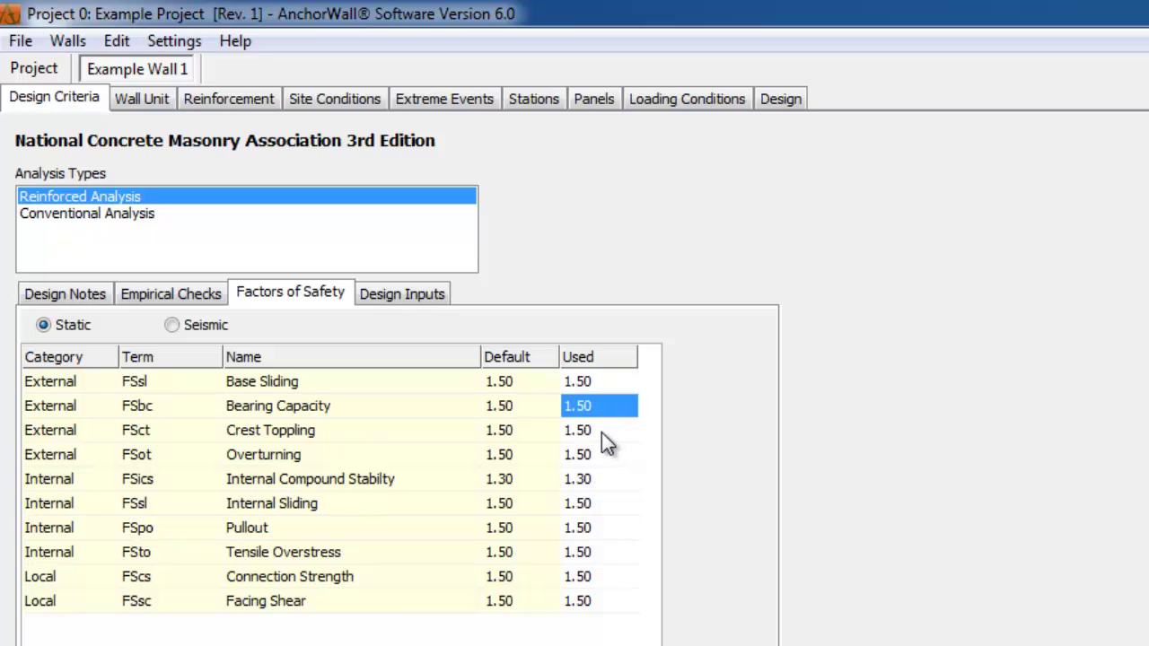
click(601, 430)
click(597, 454)
click(600, 479)
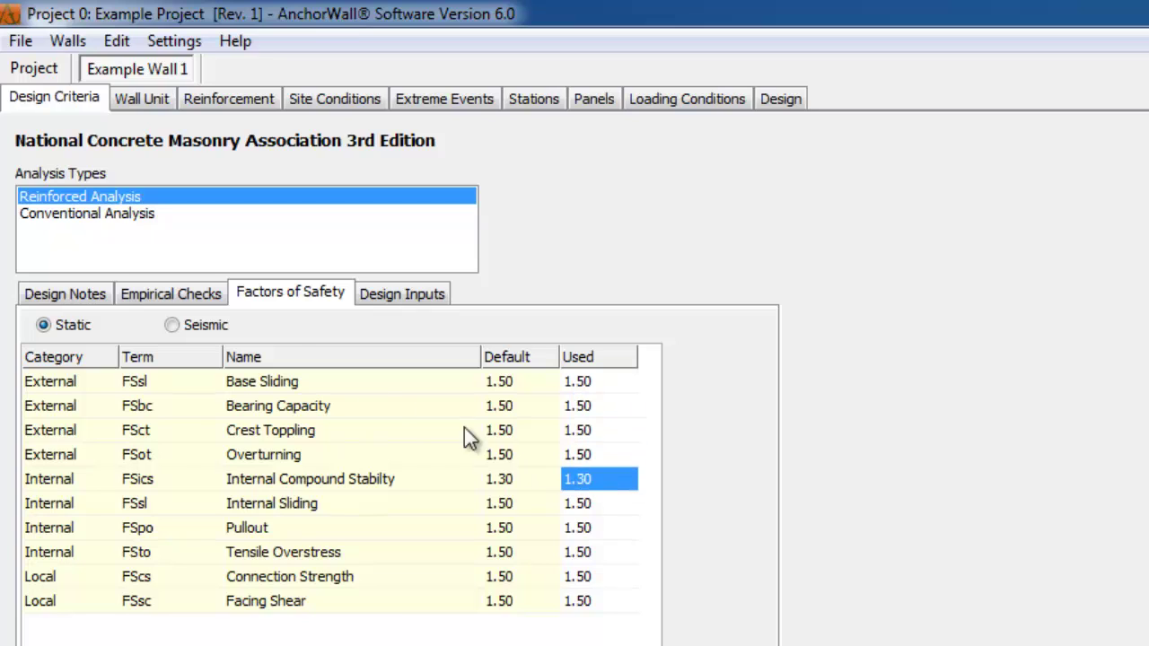
Step: Choose Diamond Pro® in the Wall Unit list and select the 6.000 inch Base Extent value
click(142, 98)
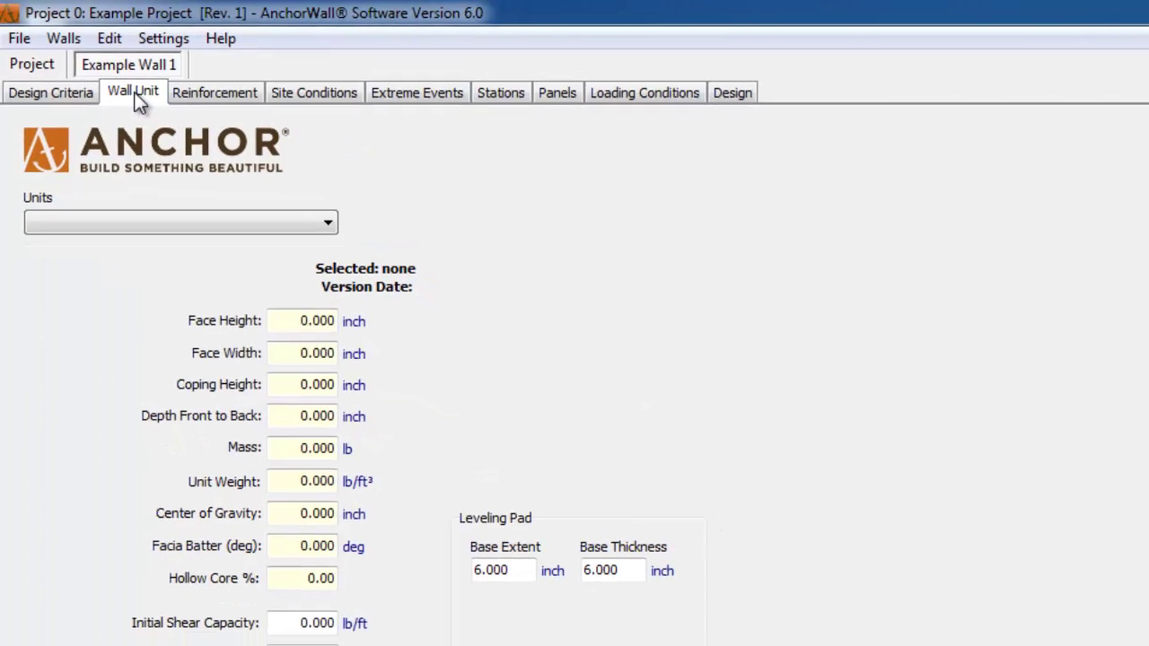
click(328, 224)
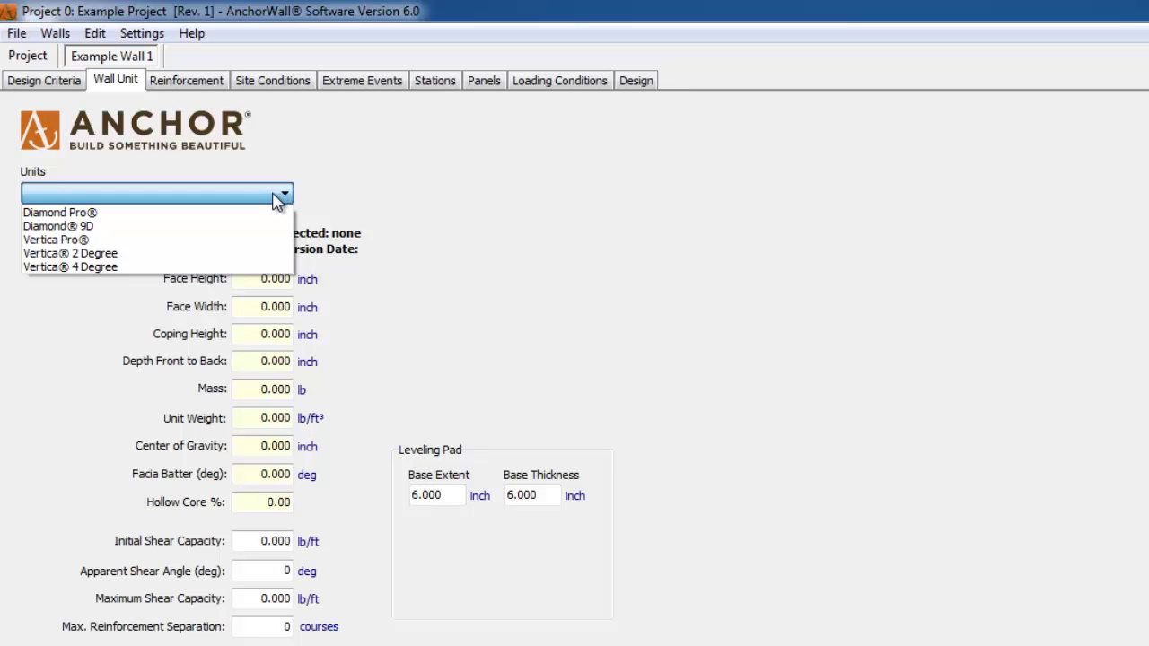
click(87, 214)
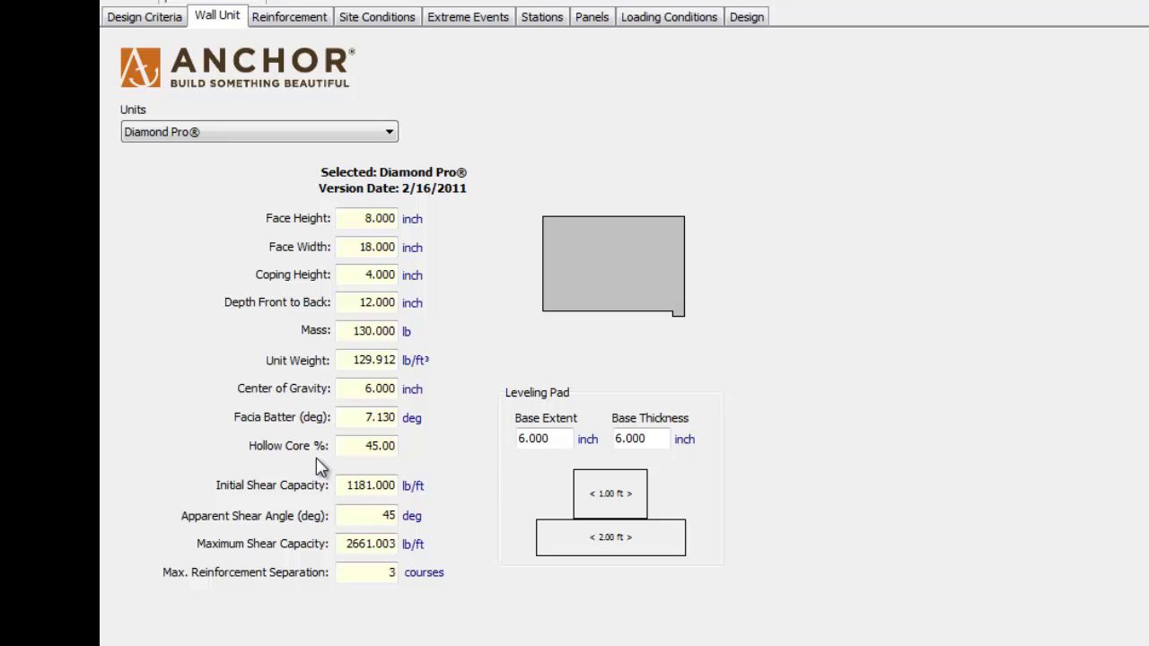
key(Tab)
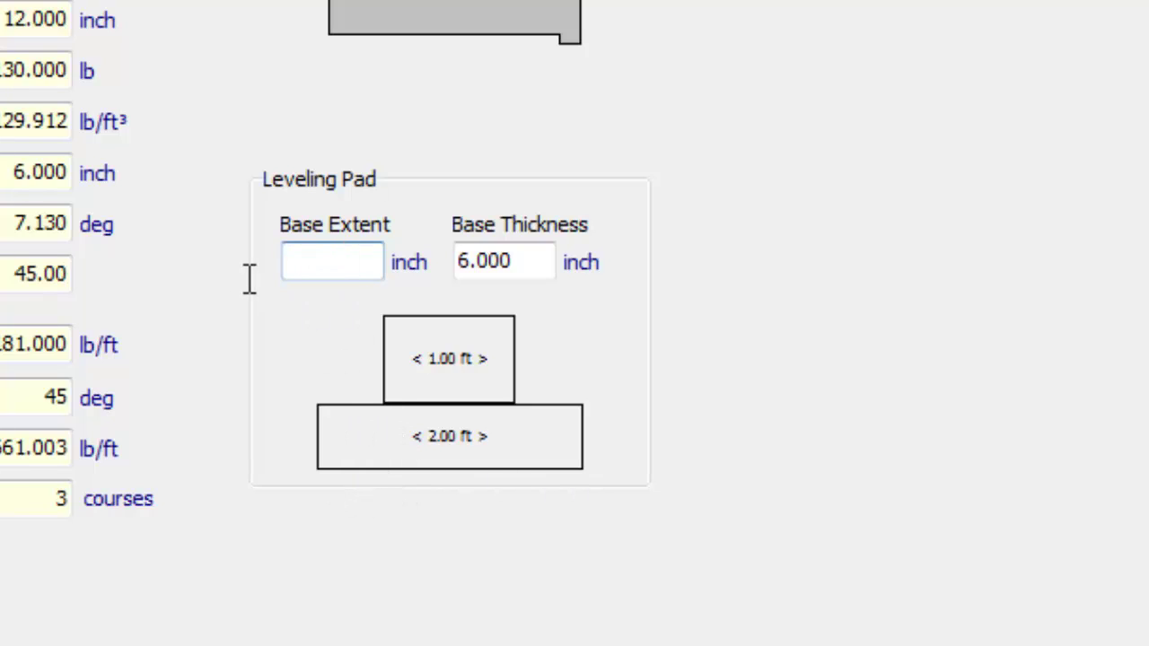
text(7)
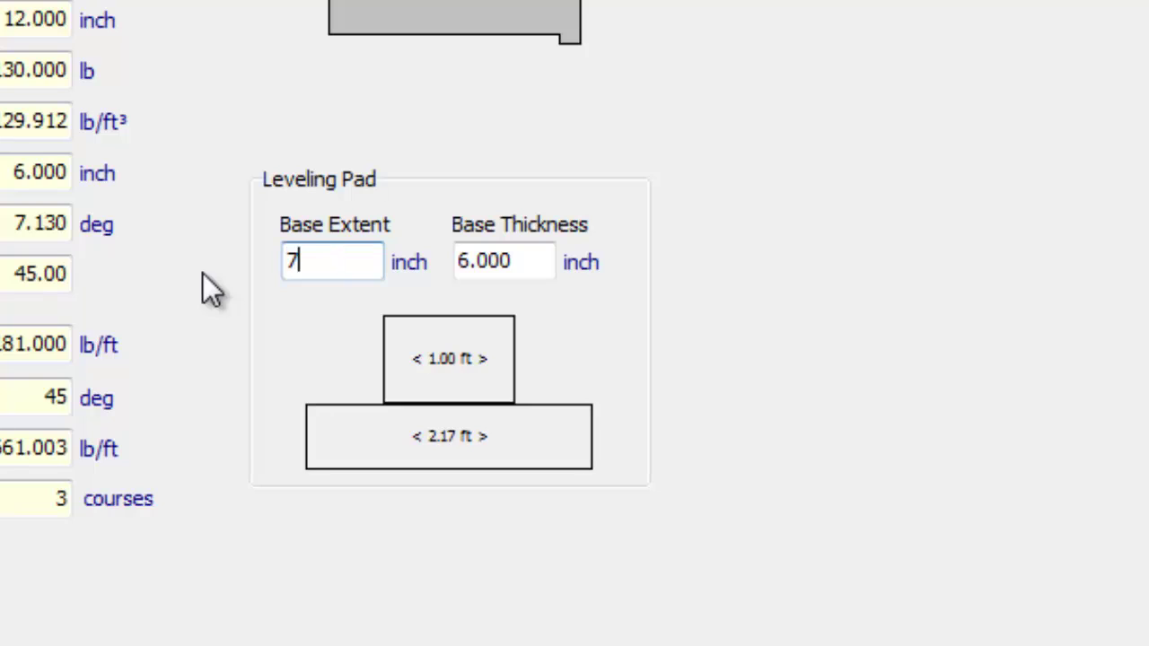
drag(512, 261, 357, 275)
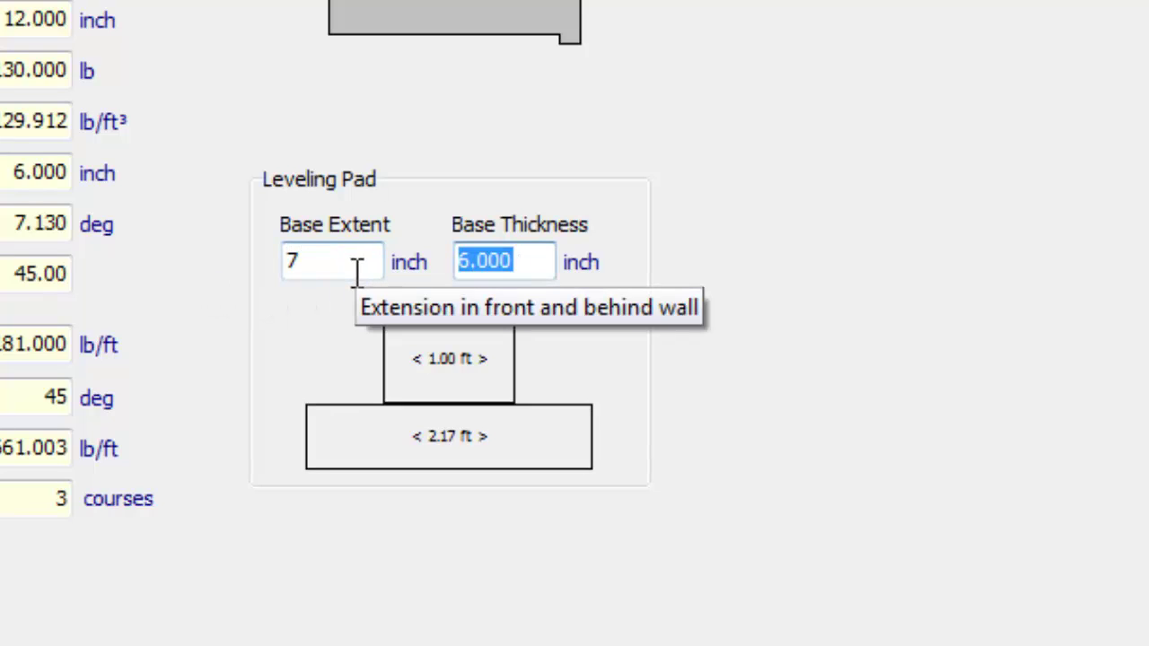
text(7)
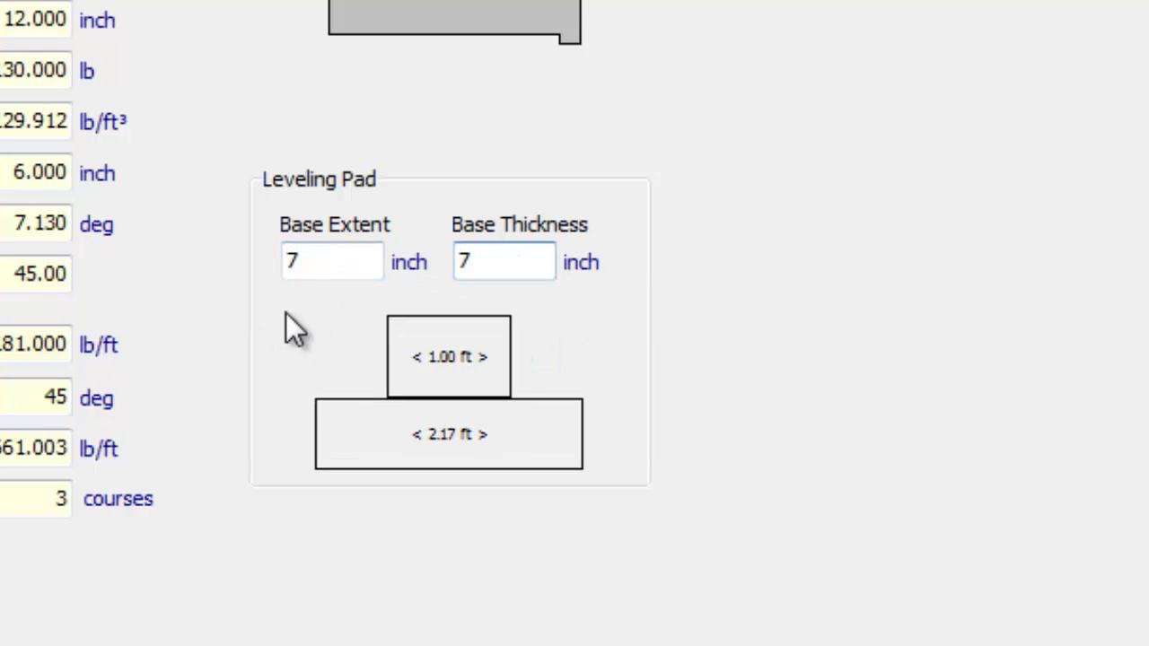
drag(341, 269, 197, 286)
text(6)
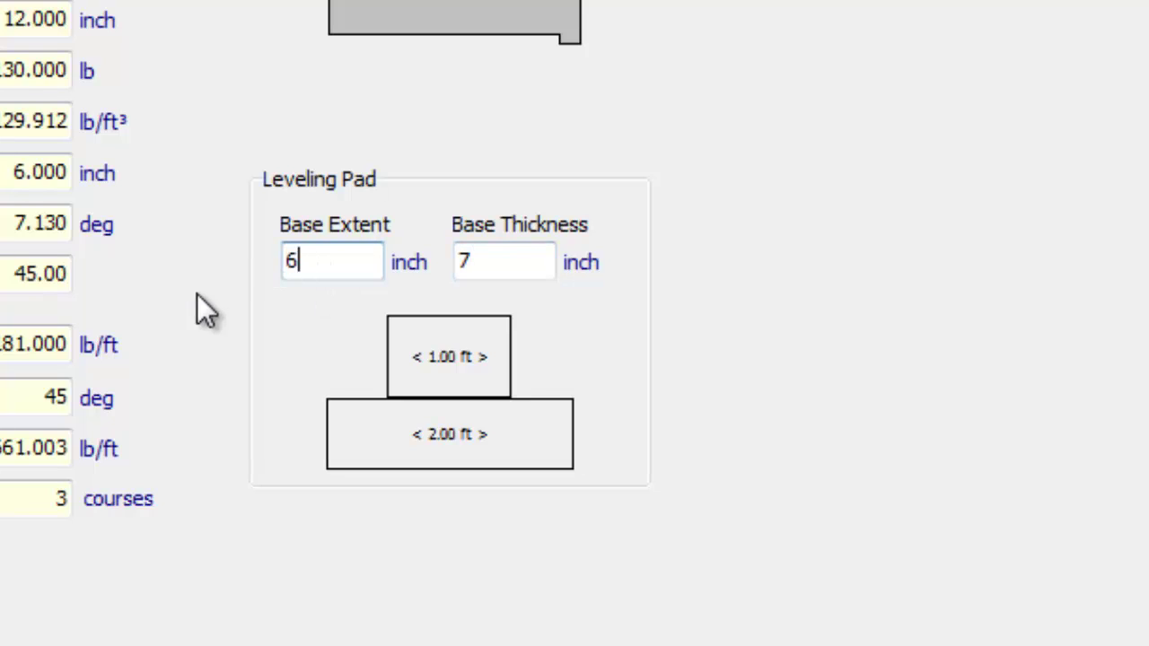
drag(495, 260, 330, 292)
text(6)
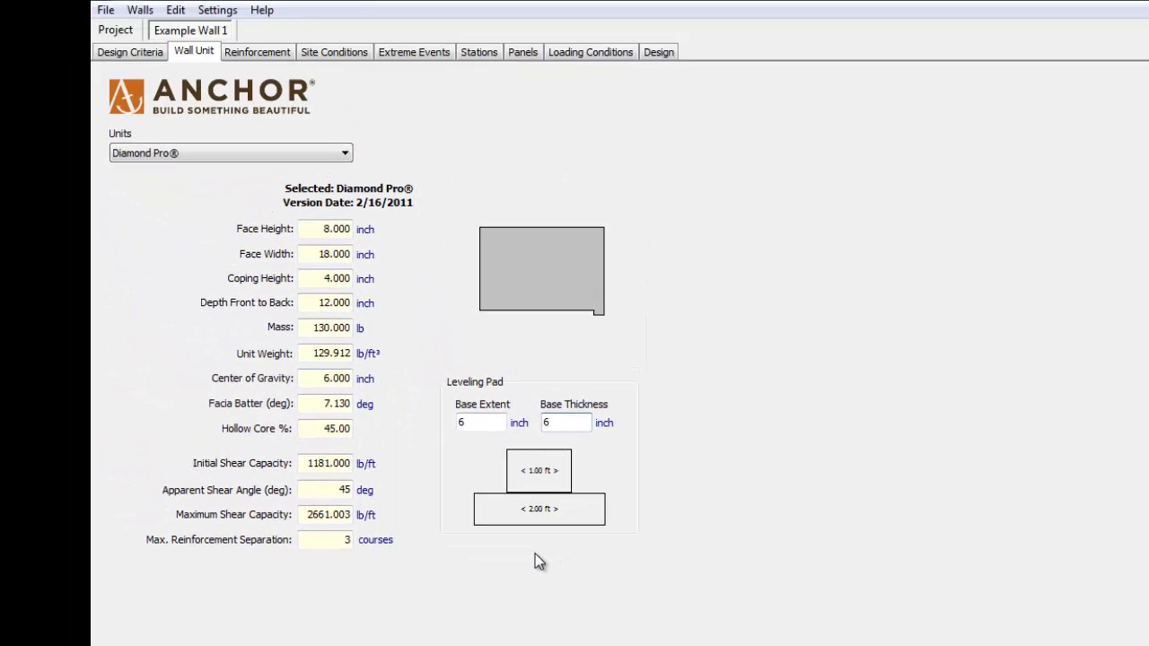
Step: On the Reinforcement tab, pick TenCate Geosynthetics - Mirafi as the geogrid supplier
click(258, 115)
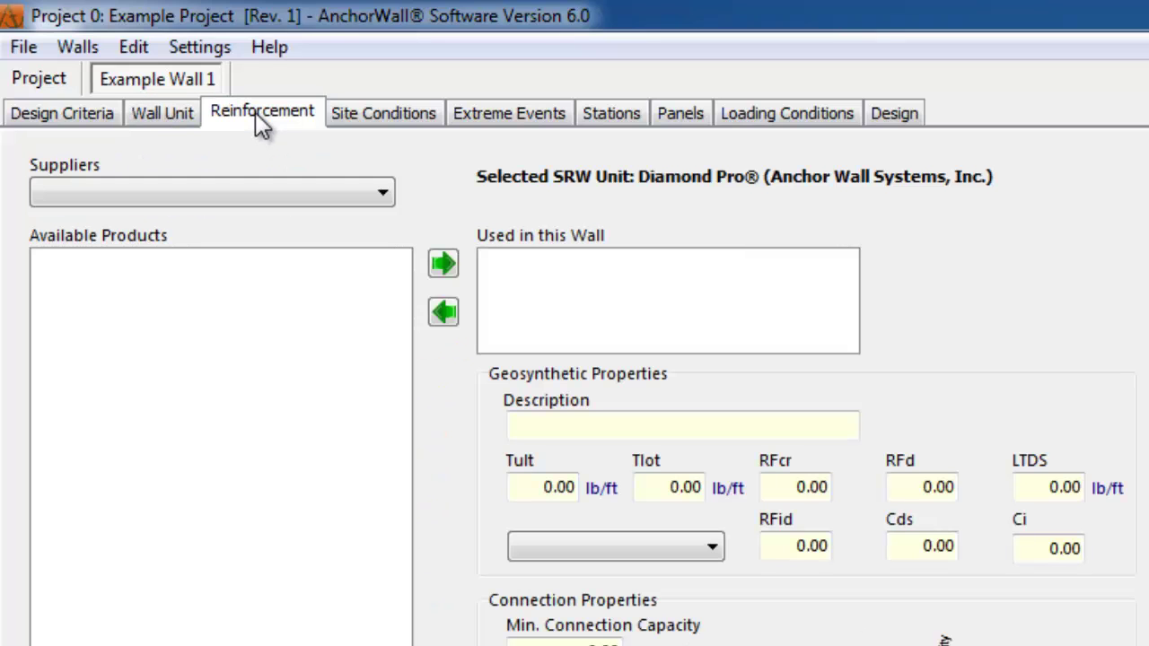
click(377, 196)
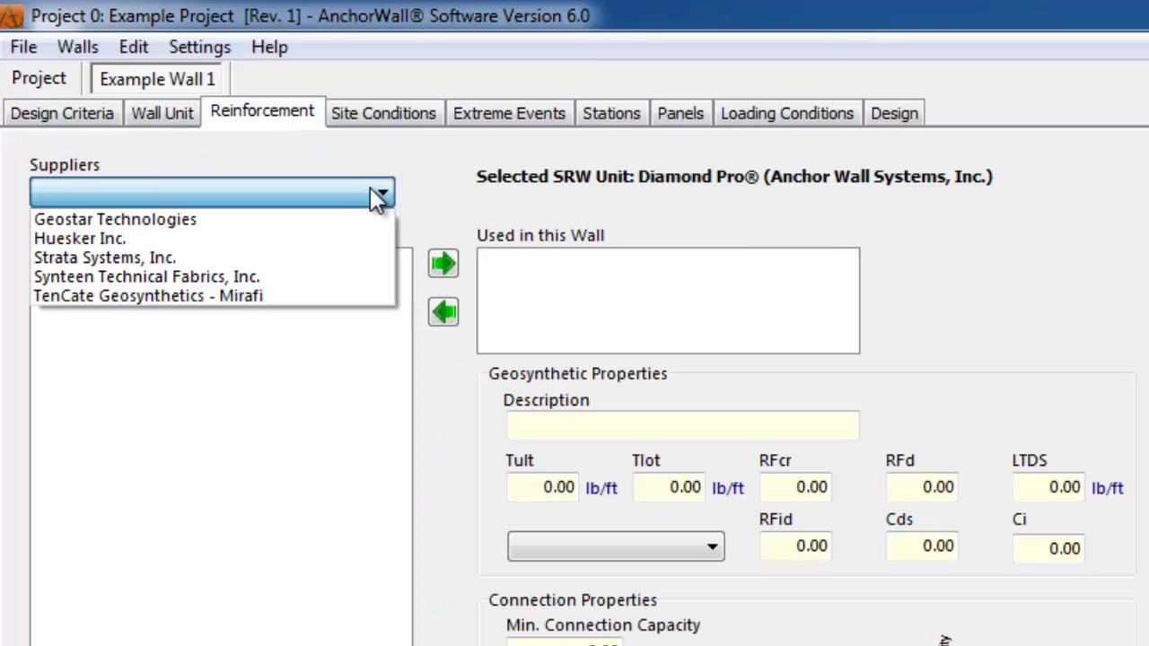
click(265, 296)
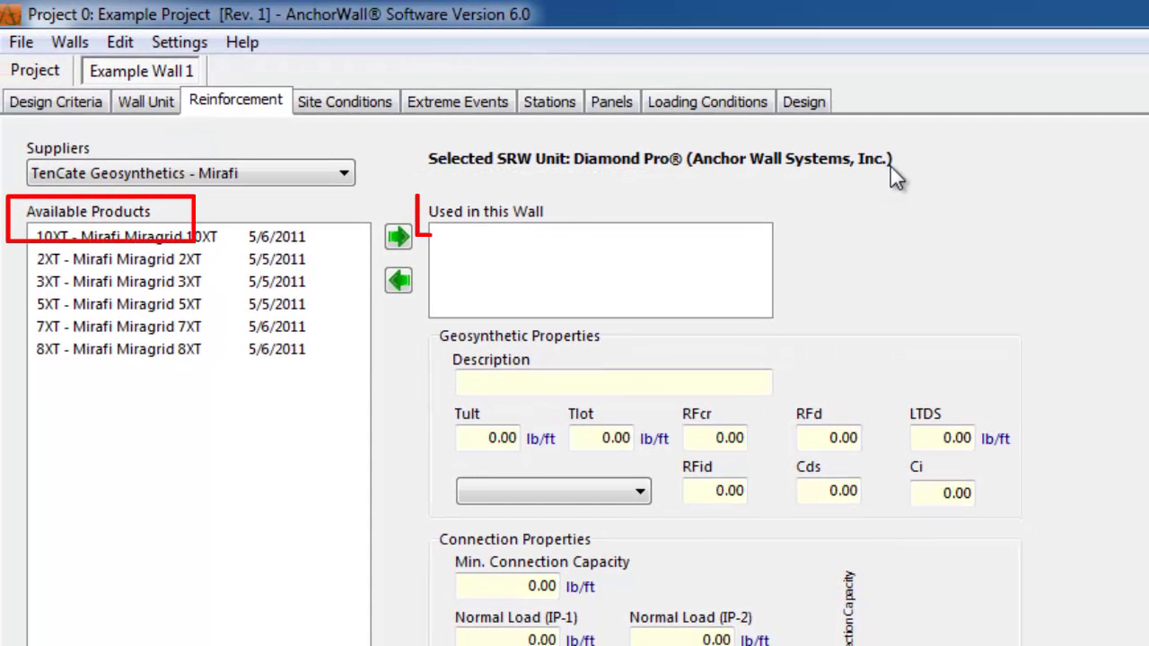
Step: Add Mirafi Miragrid 5XT and 3XT to Used in this Wall and review their properties
click(190, 307)
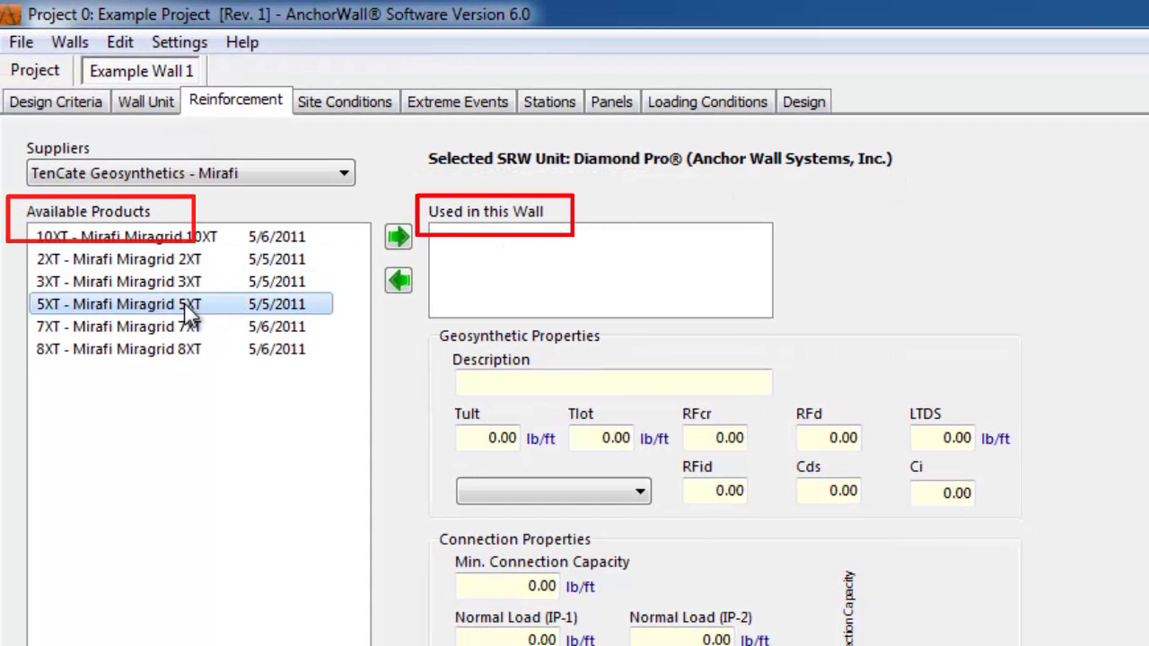
click(398, 236)
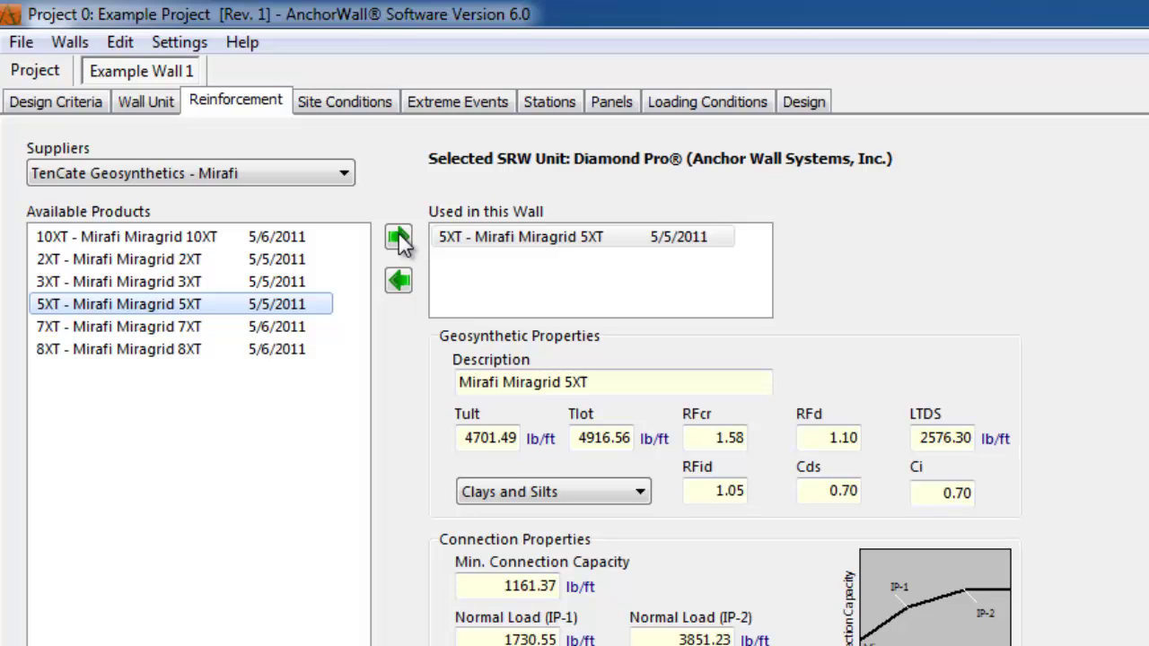
click(173, 282)
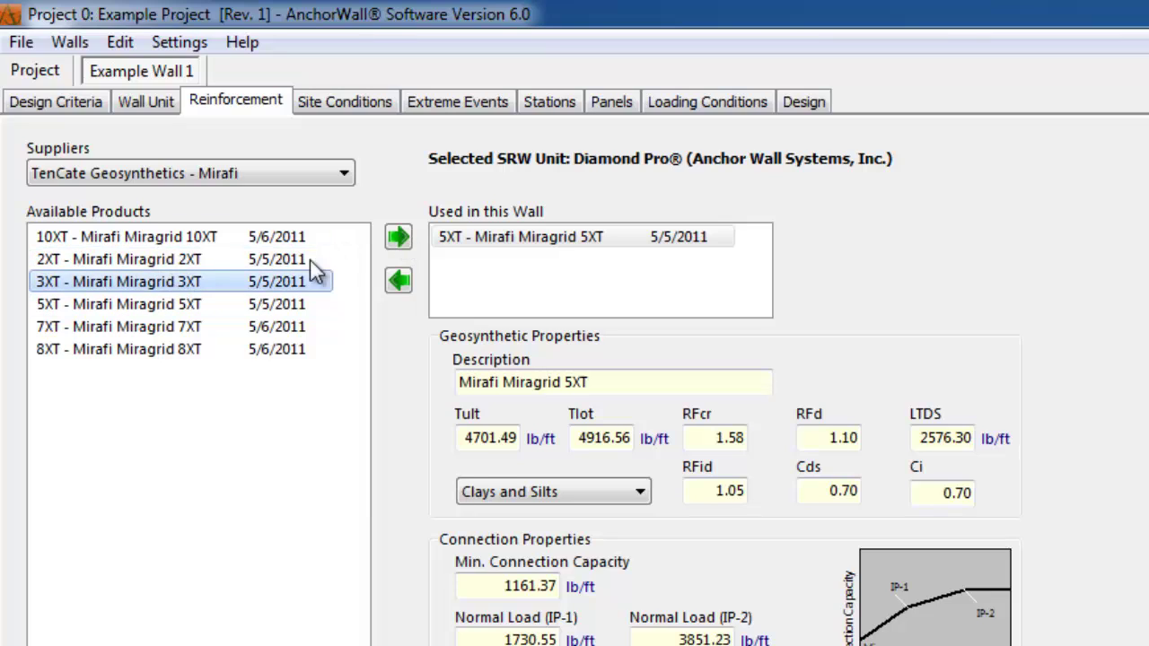
click(398, 235)
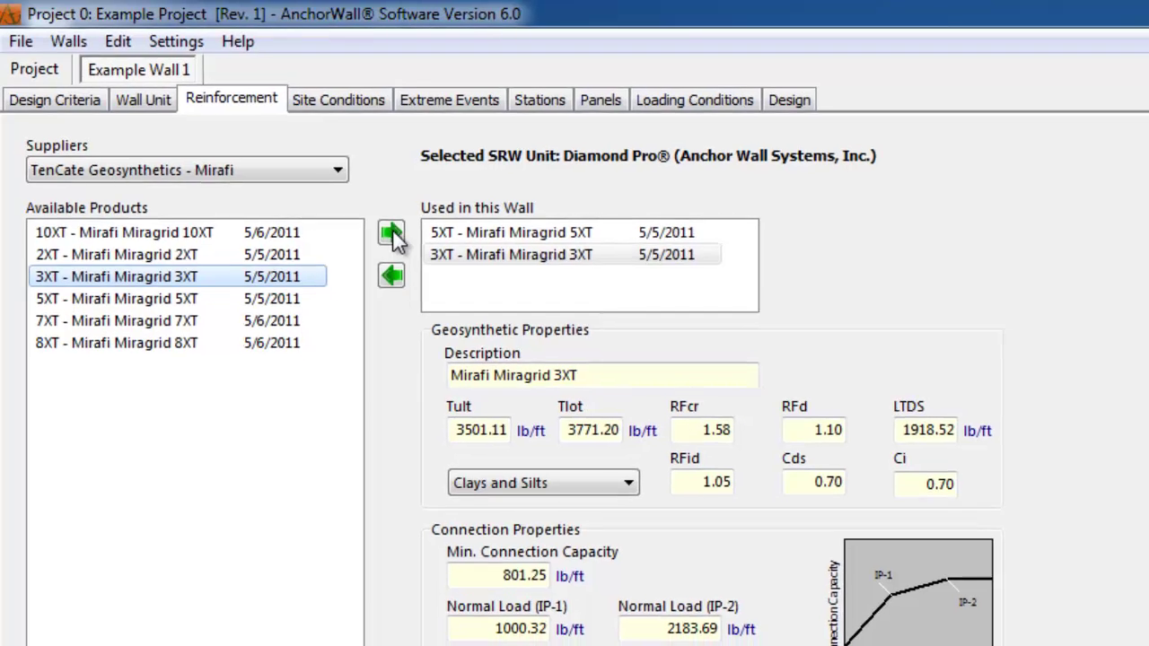
click(484, 236)
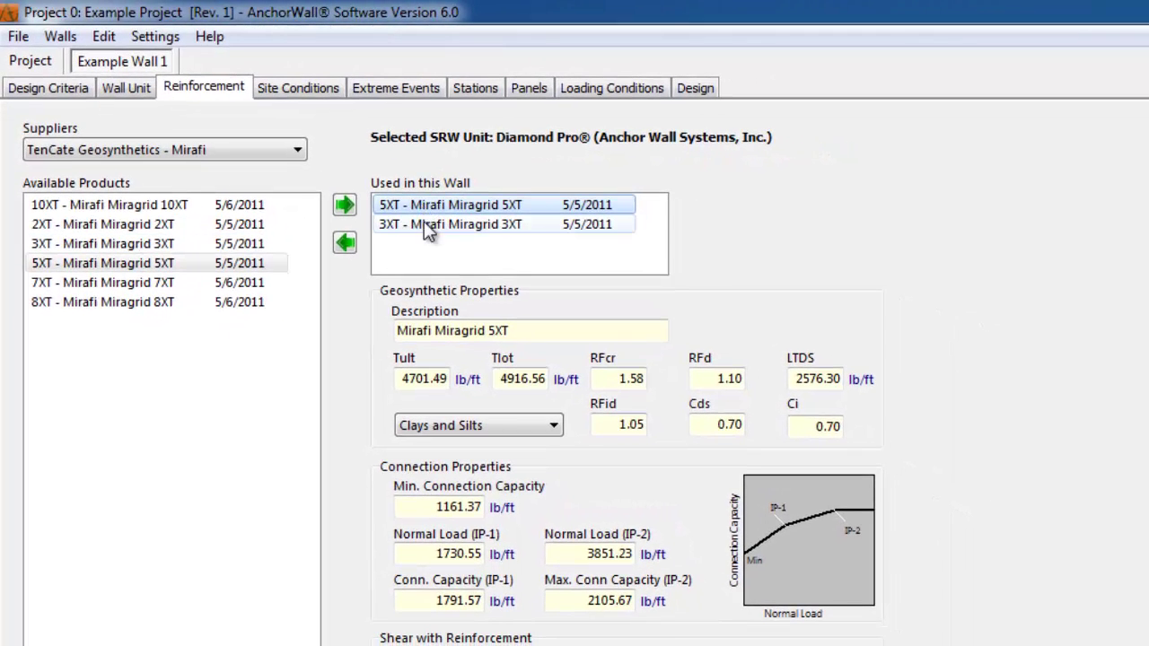
click(427, 227)
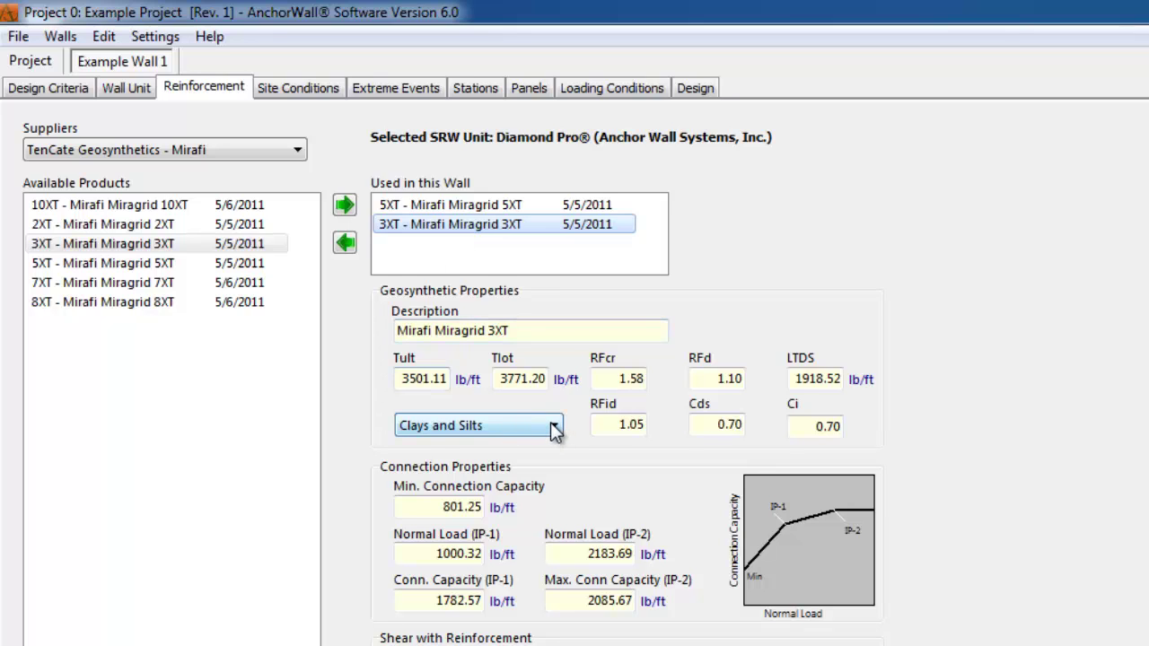
Step: Set the soil type for 3XT, then 5XT, to Well-graded/sandy gravels
click(555, 432)
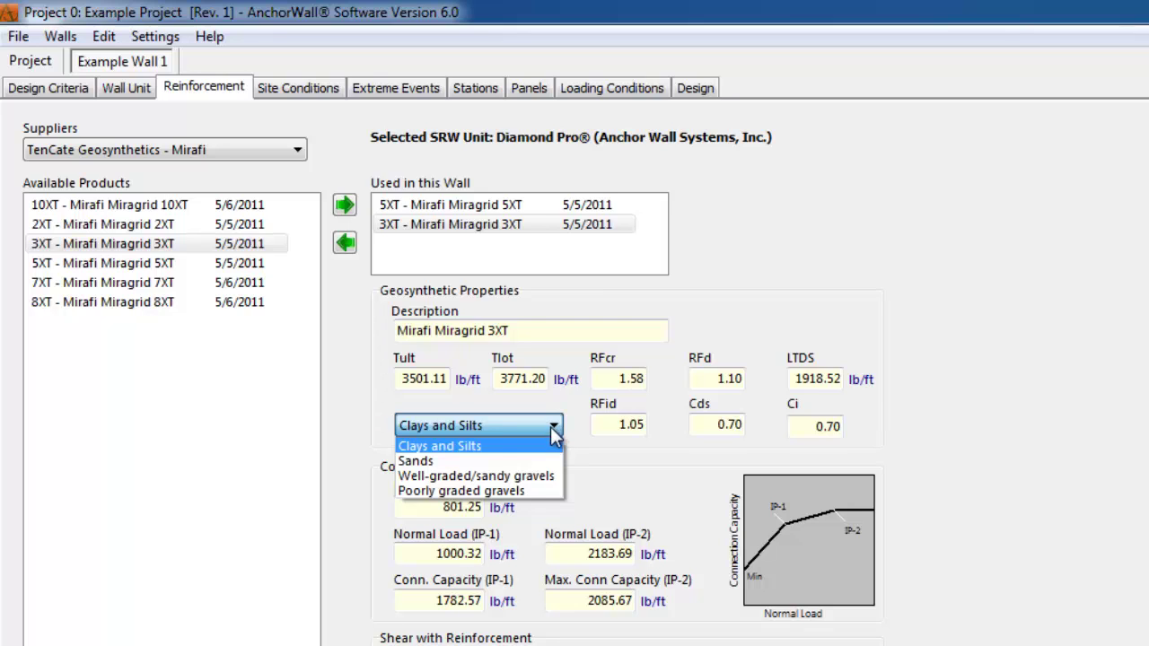
click(488, 477)
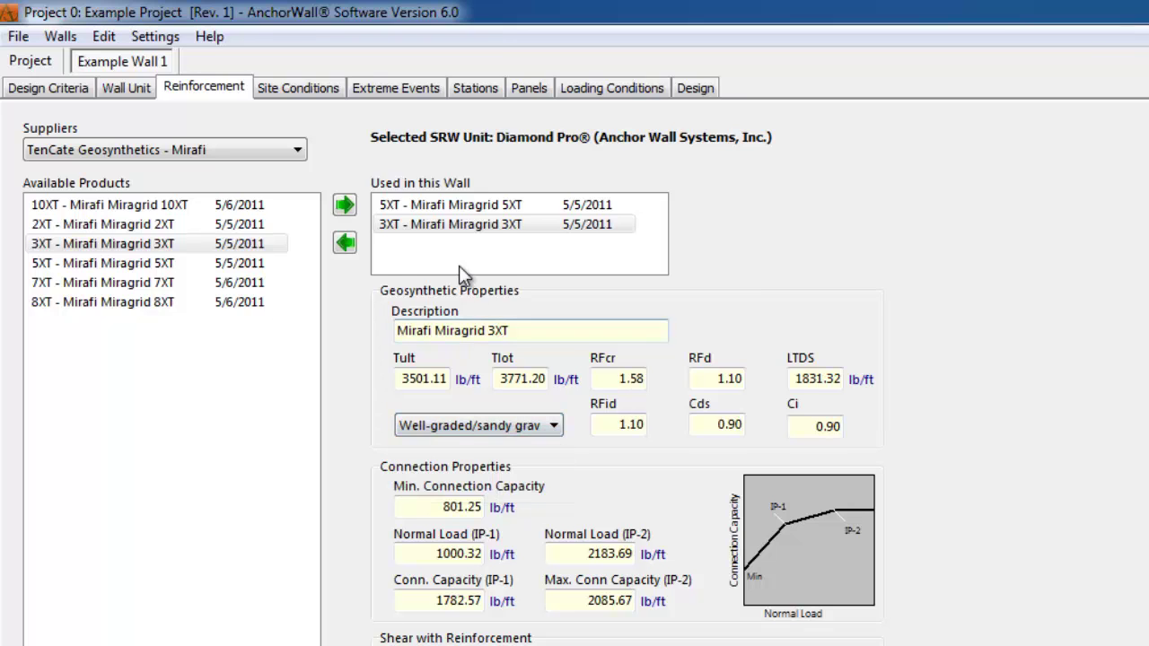
click(507, 208)
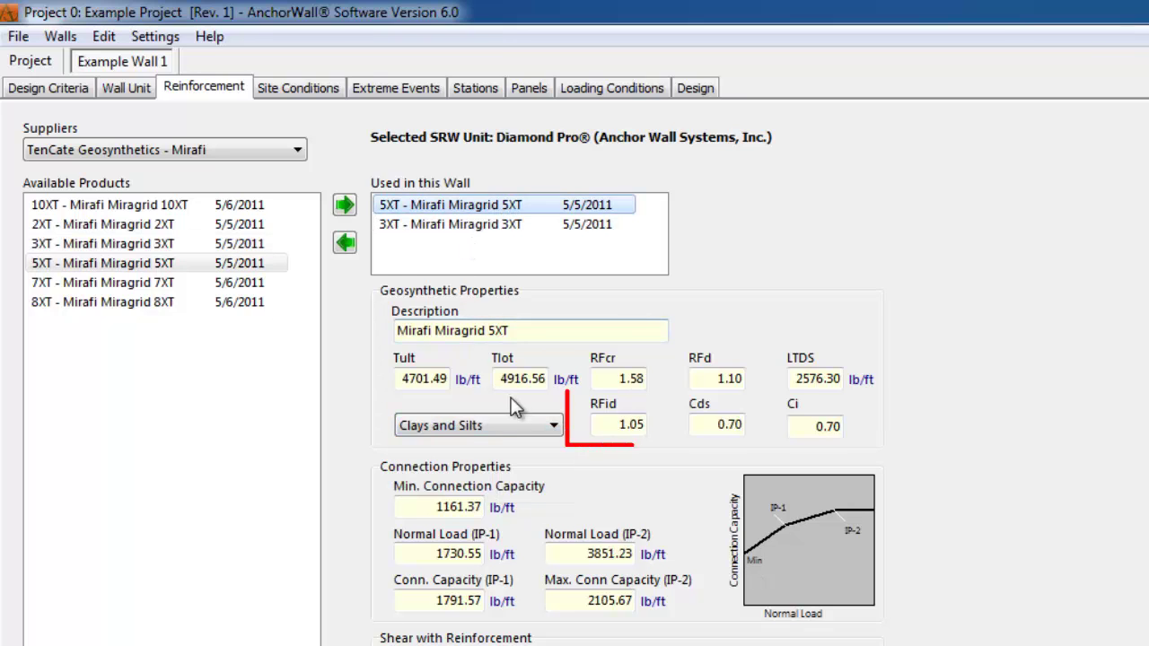
click(553, 425)
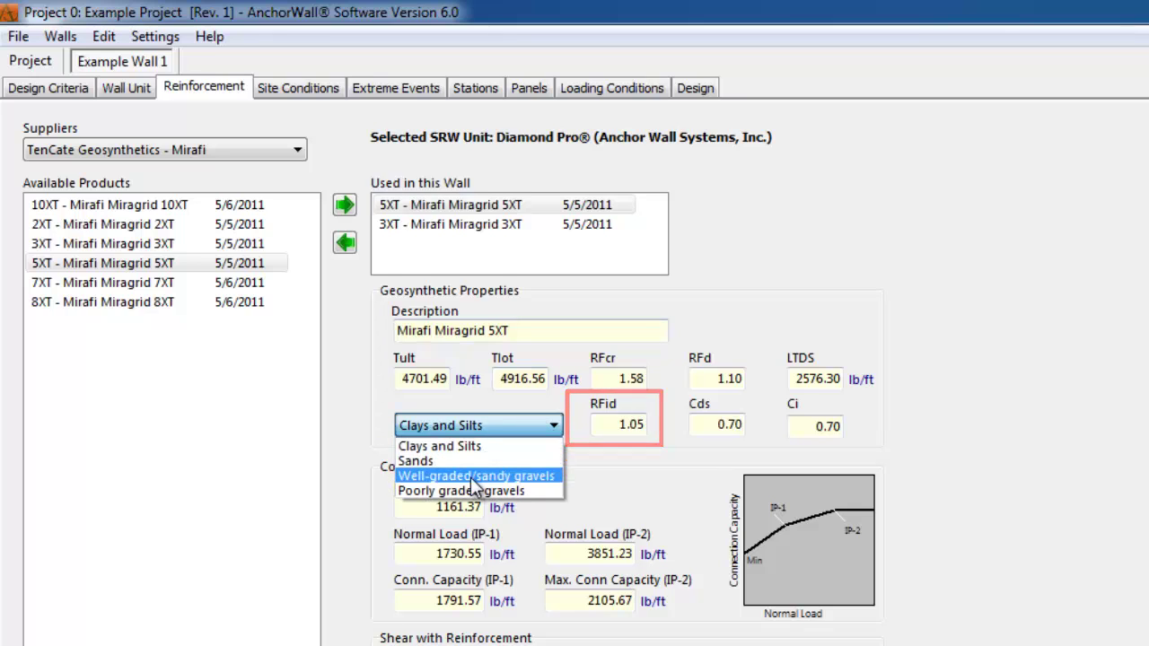
click(470, 477)
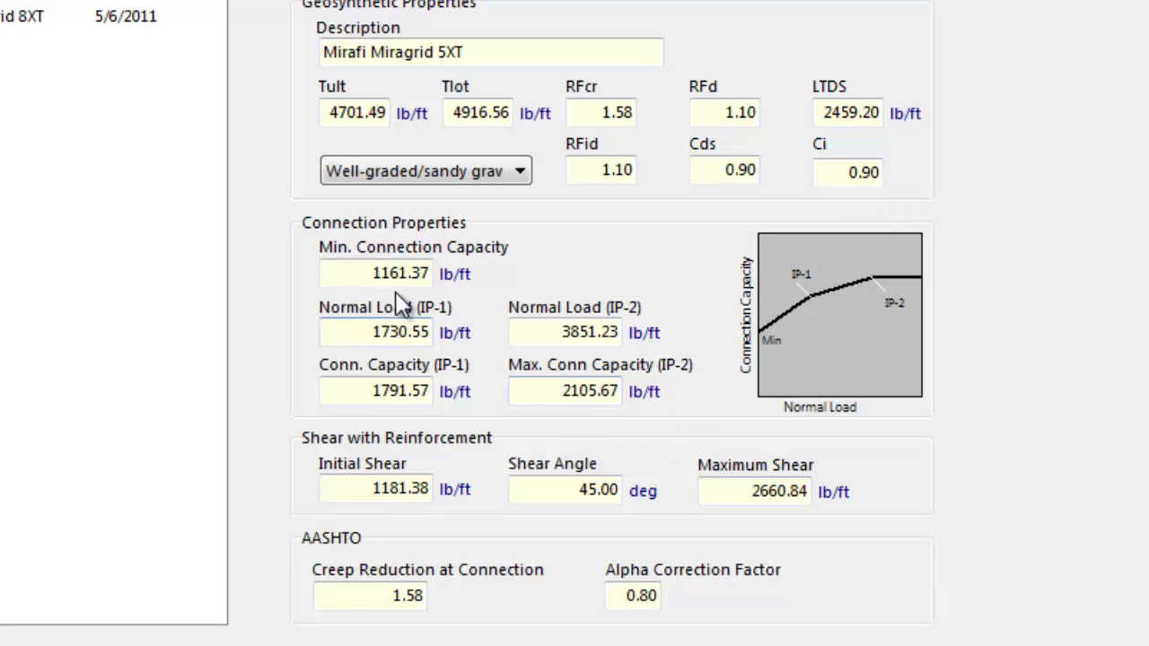
click(356, 273)
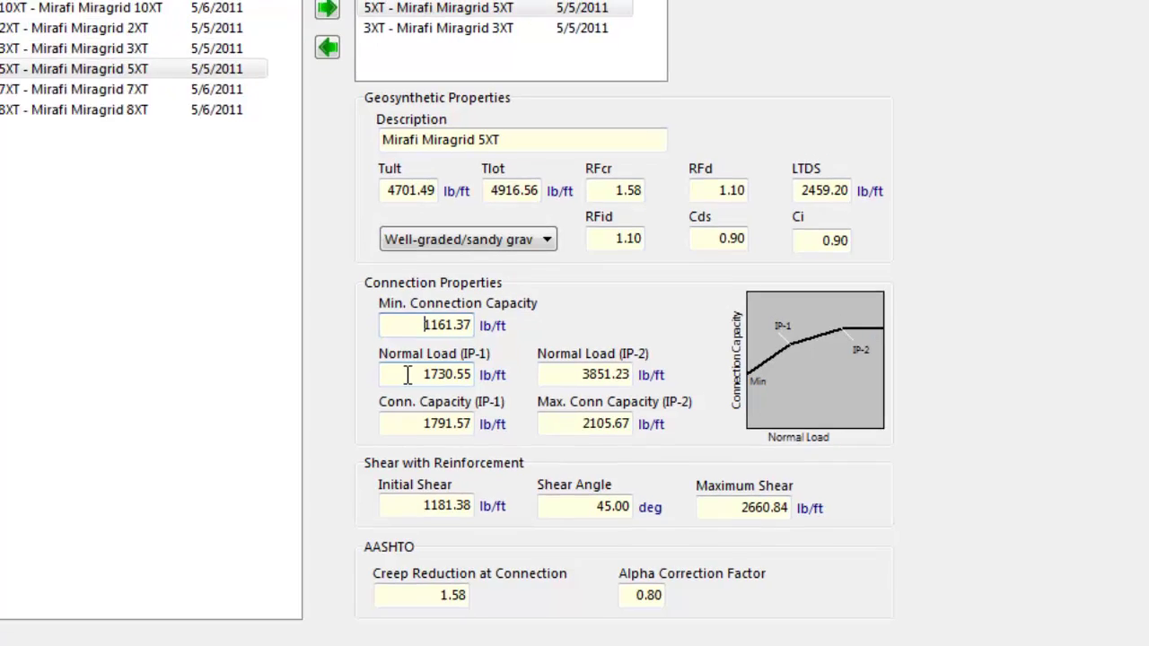
click(407, 375)
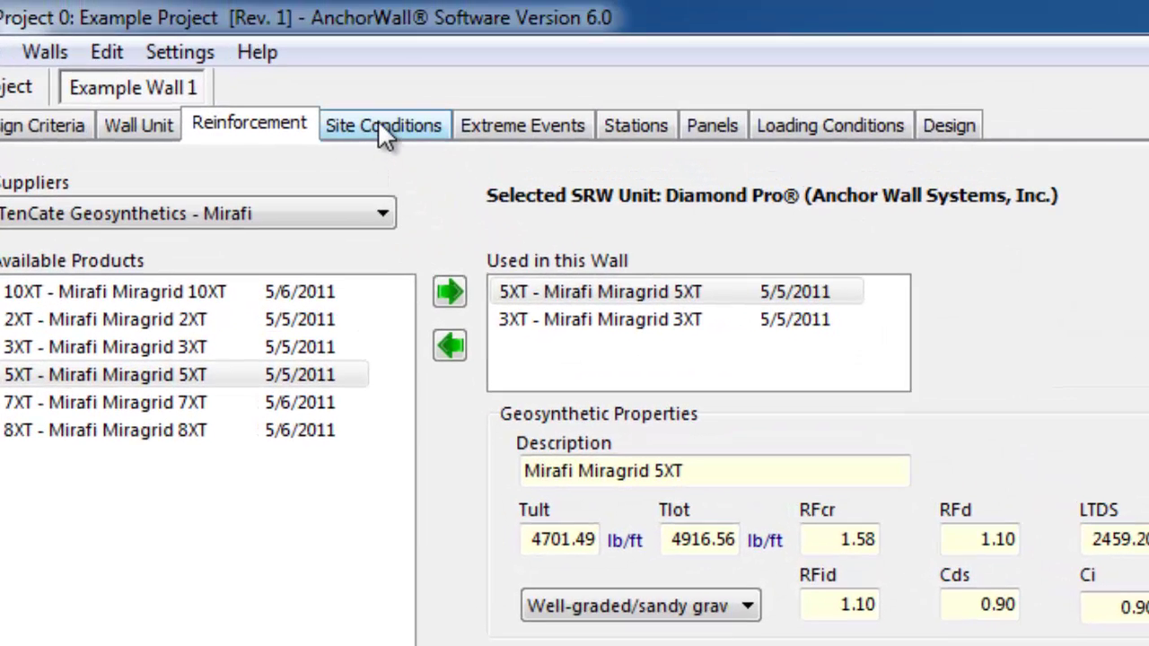
Step: Keep GW as the reinforced soil with a 36 deg friction angle and 140 lb/ft³ unit weight
click(377, 120)
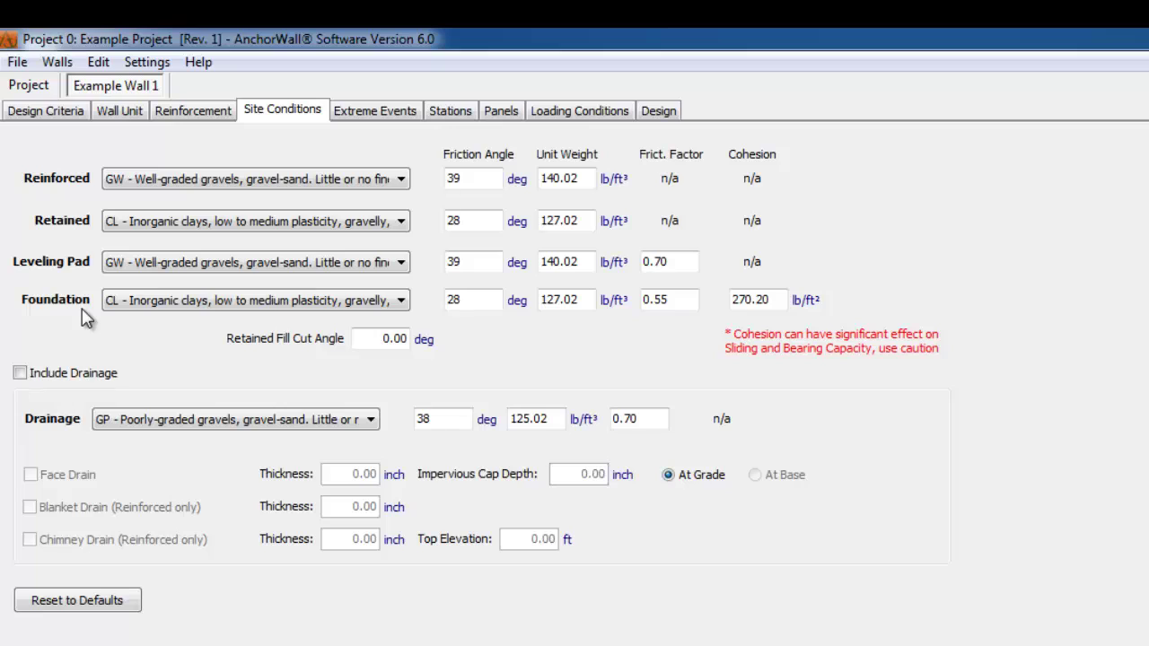
click(386, 180)
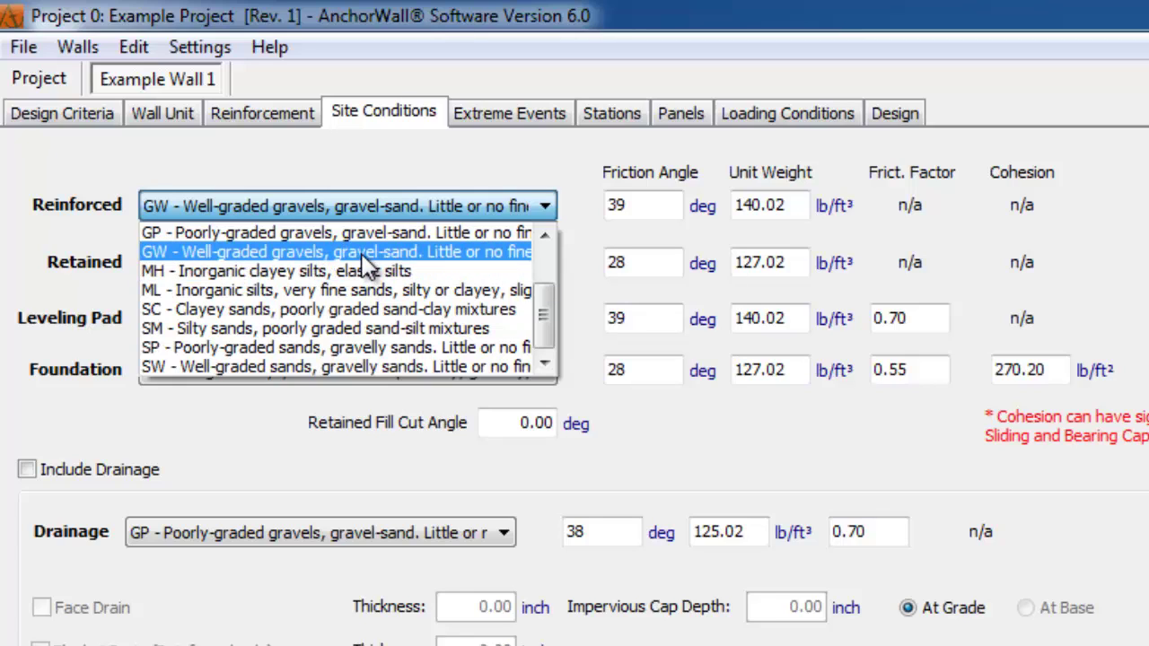
click(364, 255)
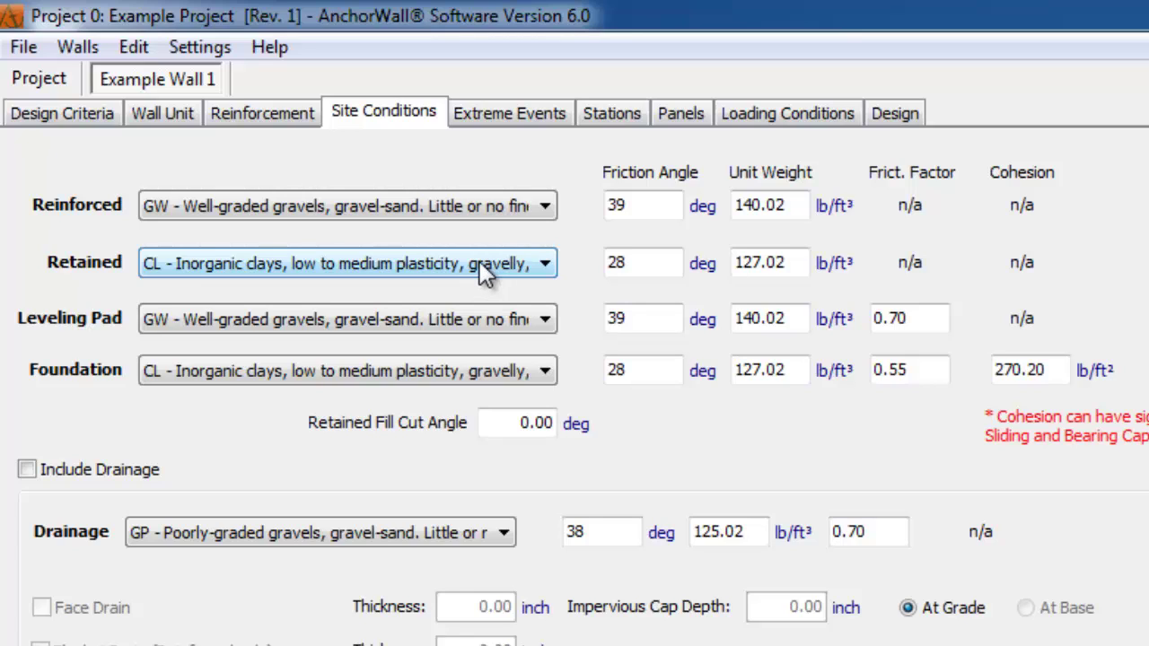
key(Tab)
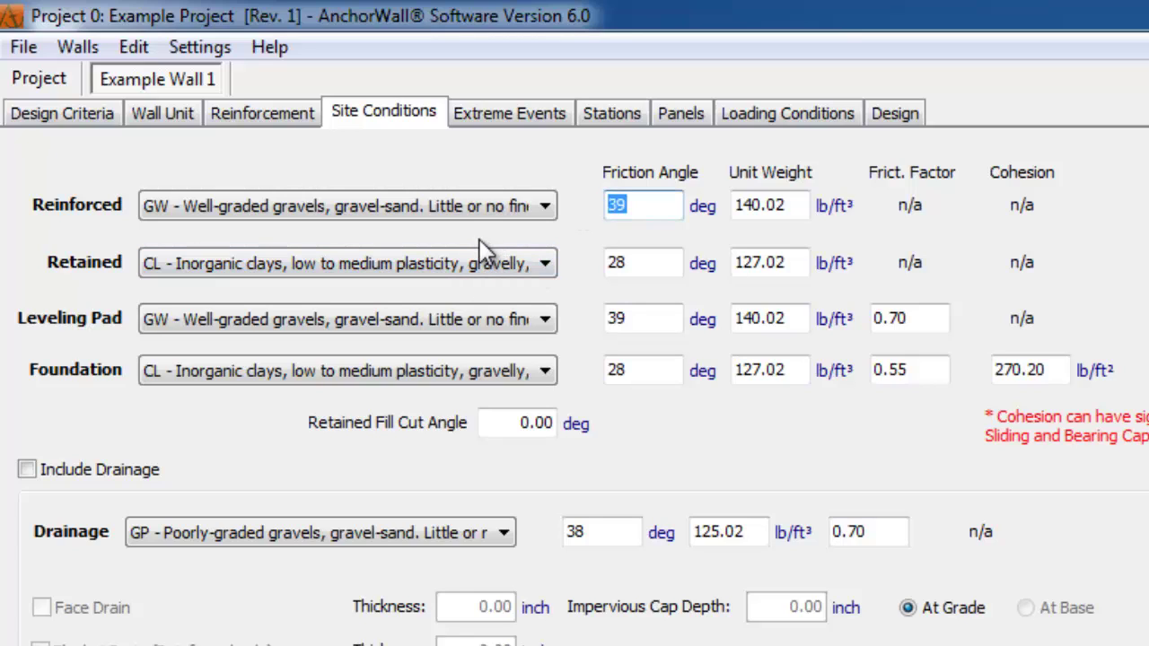
text(36)
key(Tab)
text(140)
key(Tab)
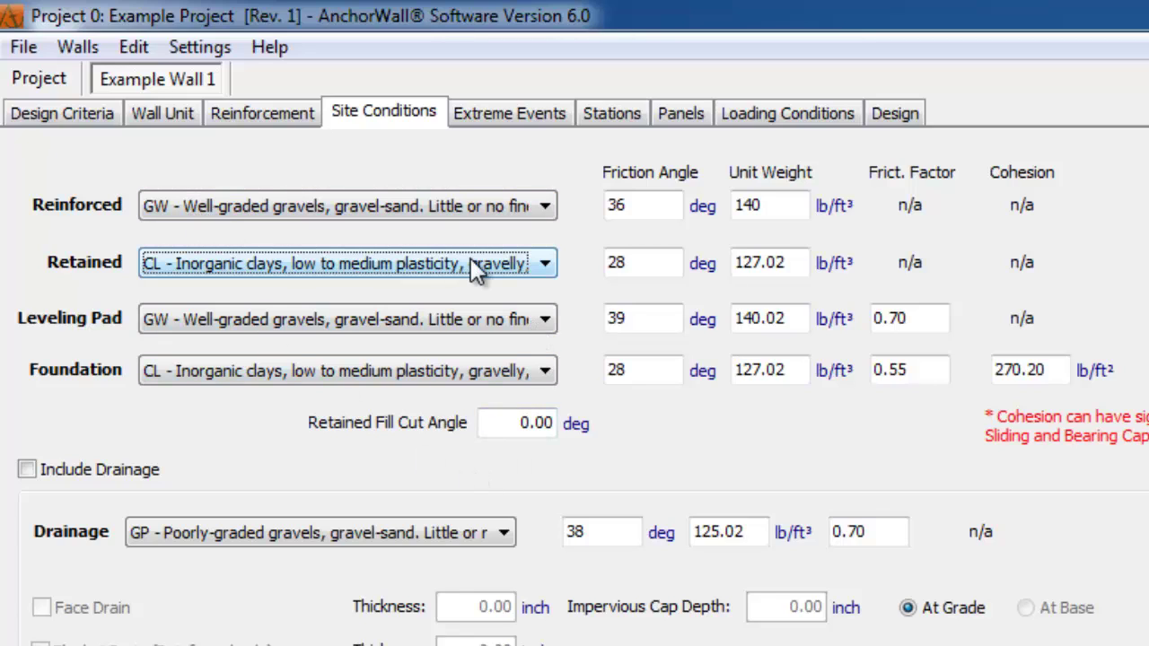
click(203, 46)
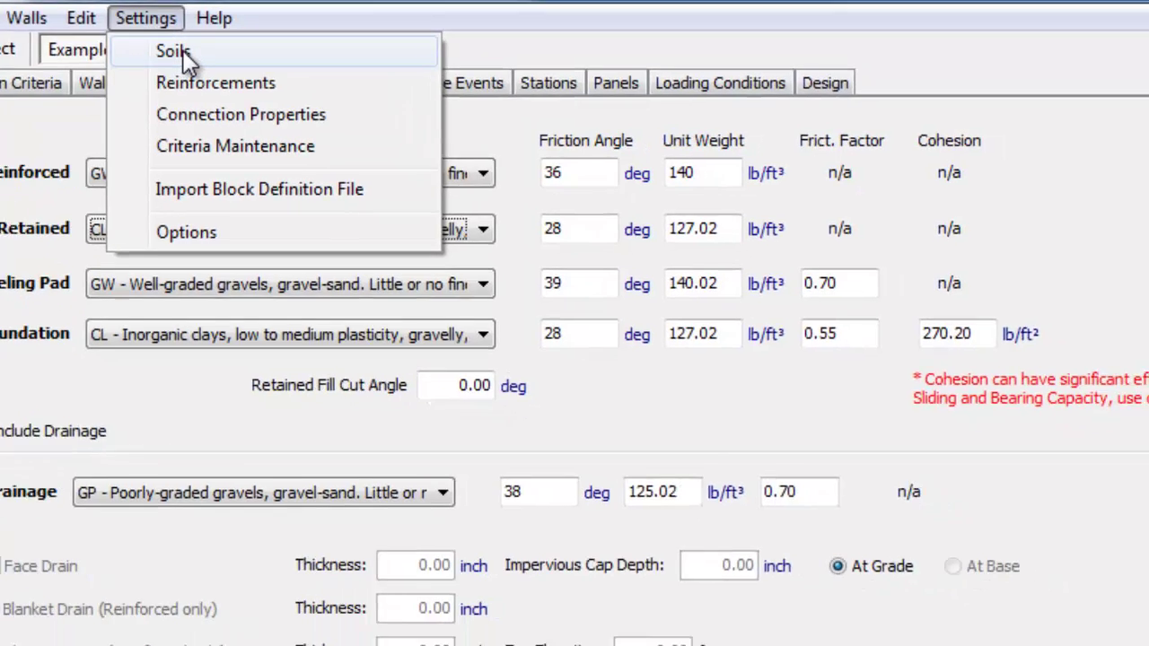
click(235, 80)
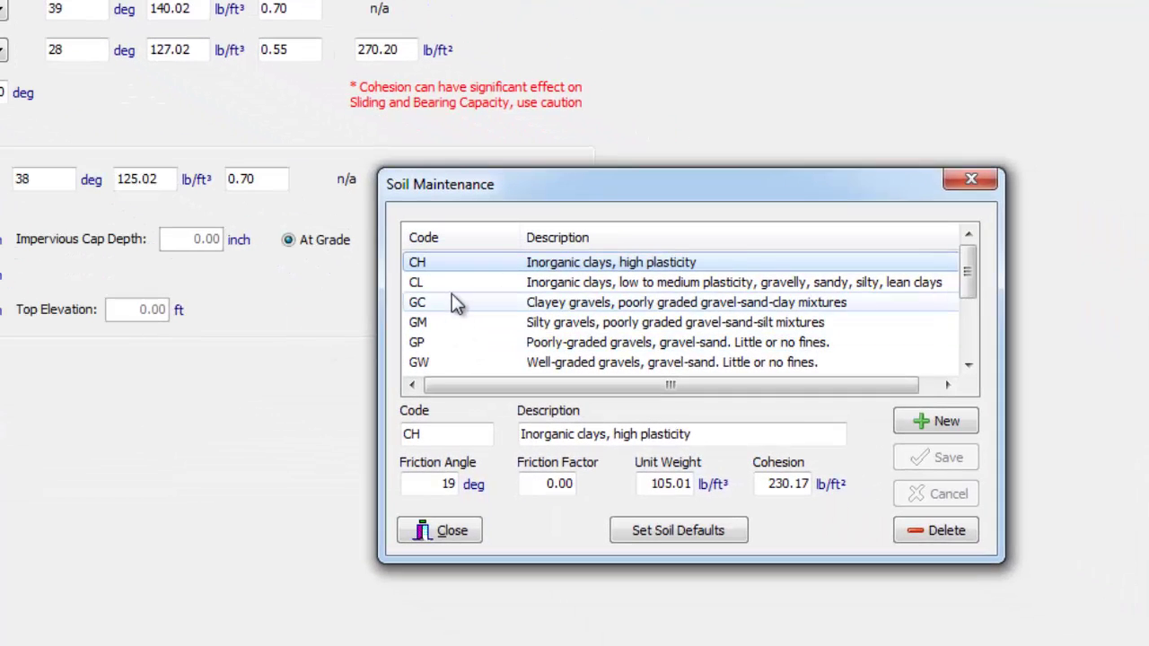
click(477, 297)
click(451, 303)
click(463, 321)
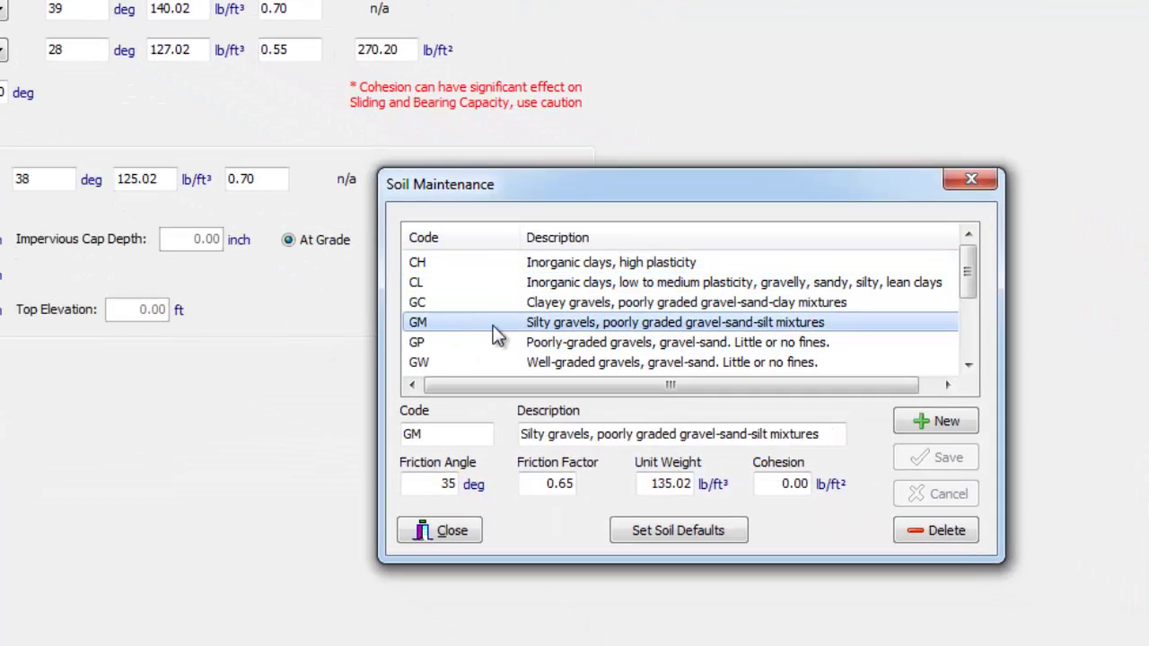
click(463, 342)
click(542, 362)
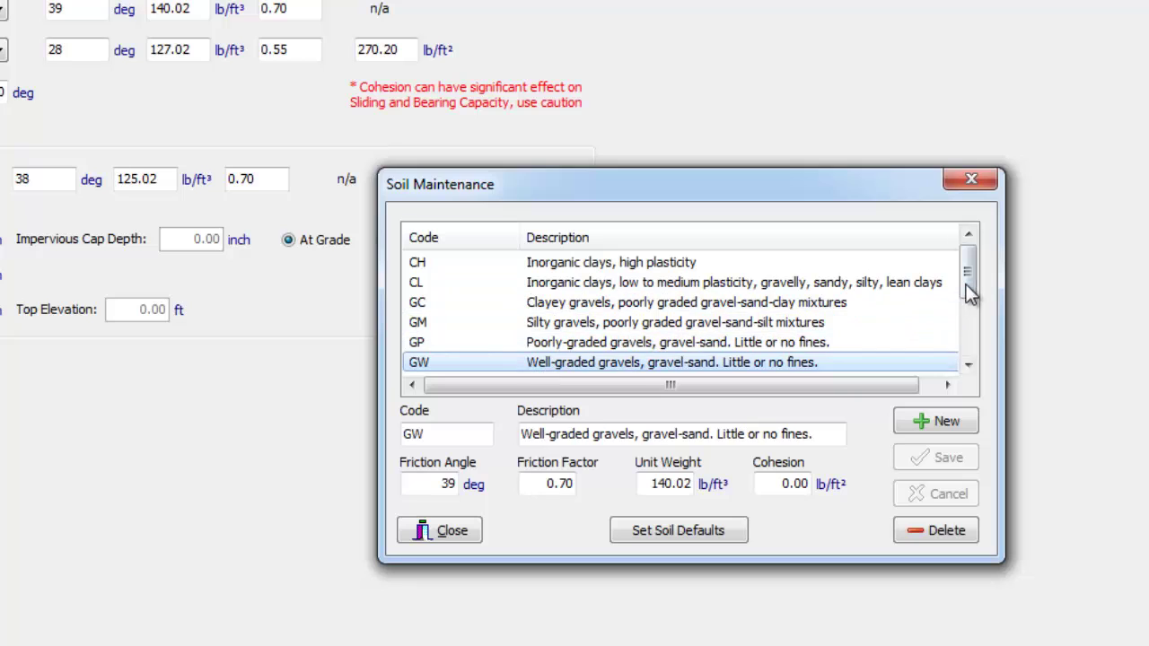
drag(967, 285, 966, 302)
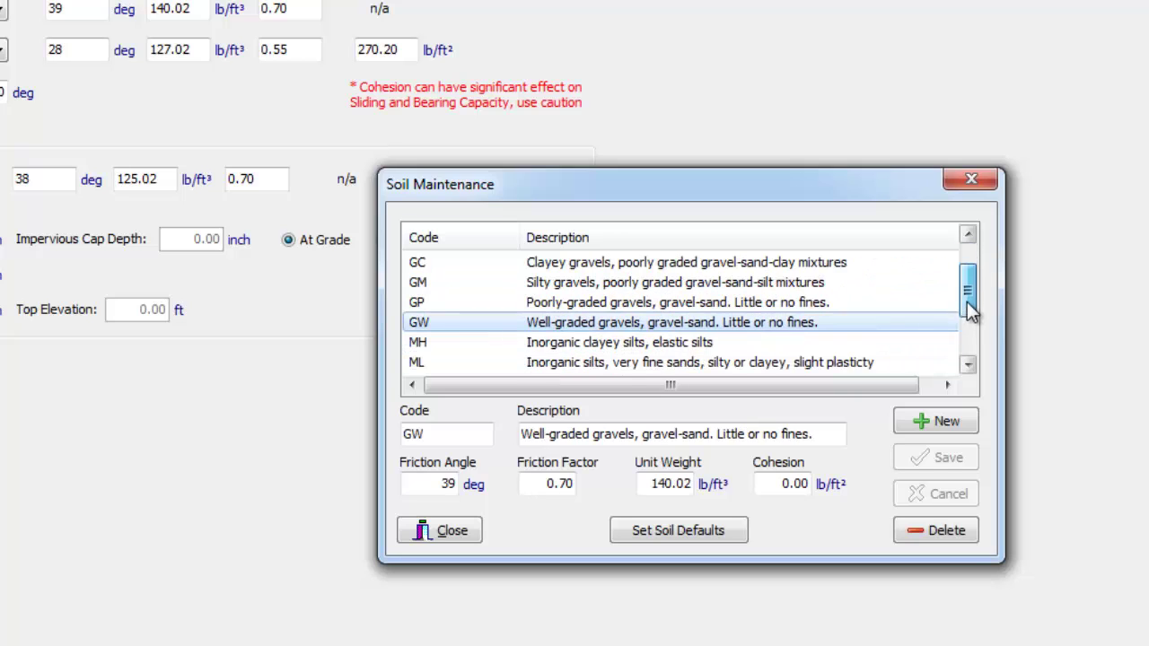
double_click(444, 484)
text(35)
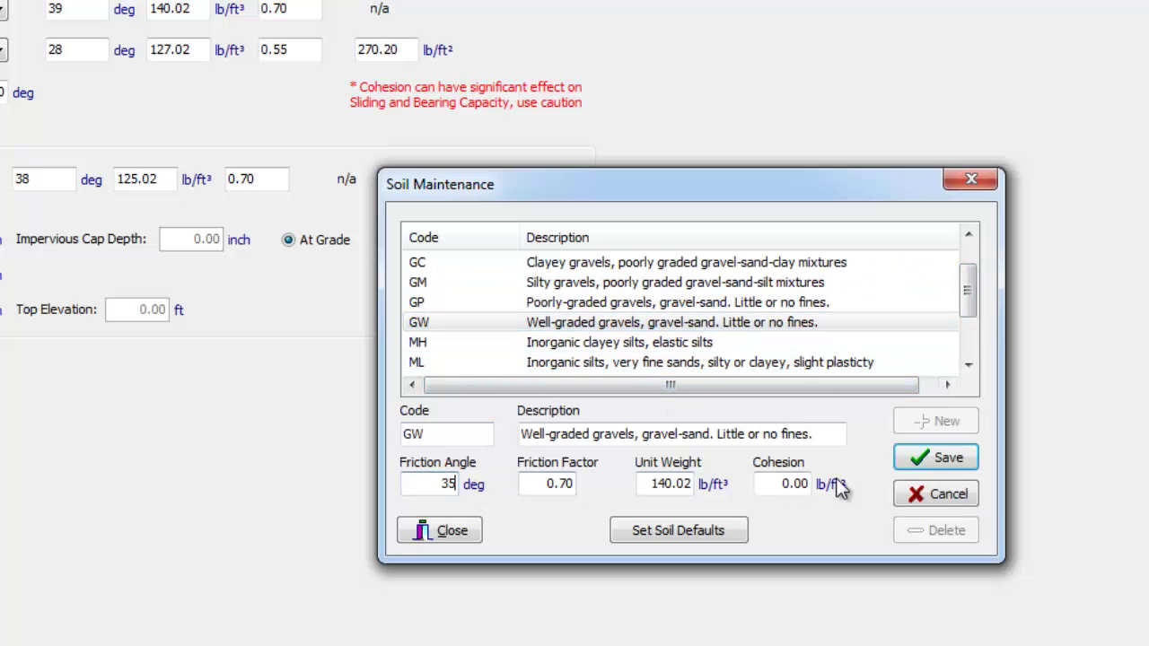
click(687, 530)
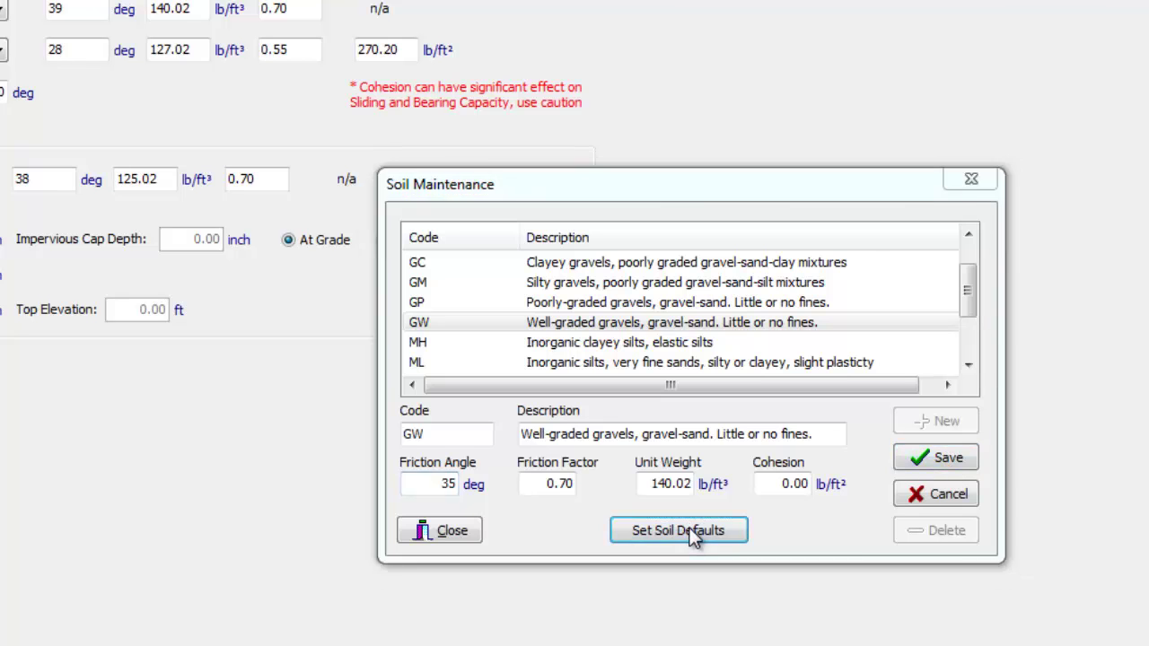
click(655, 226)
click(656, 226)
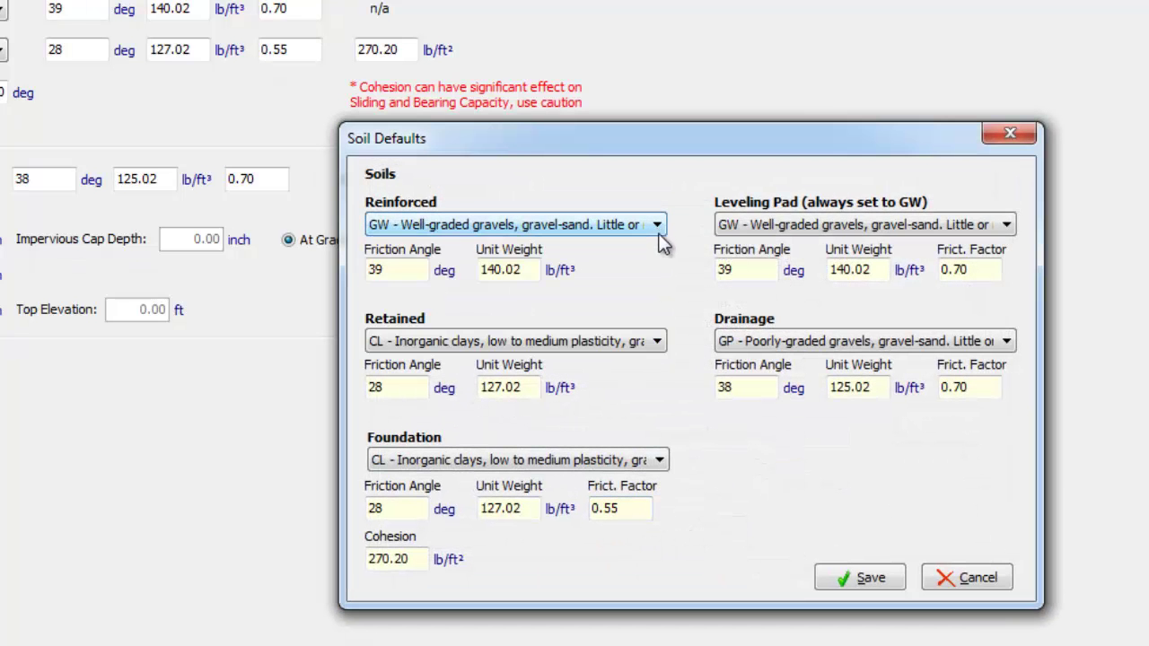
click(864, 579)
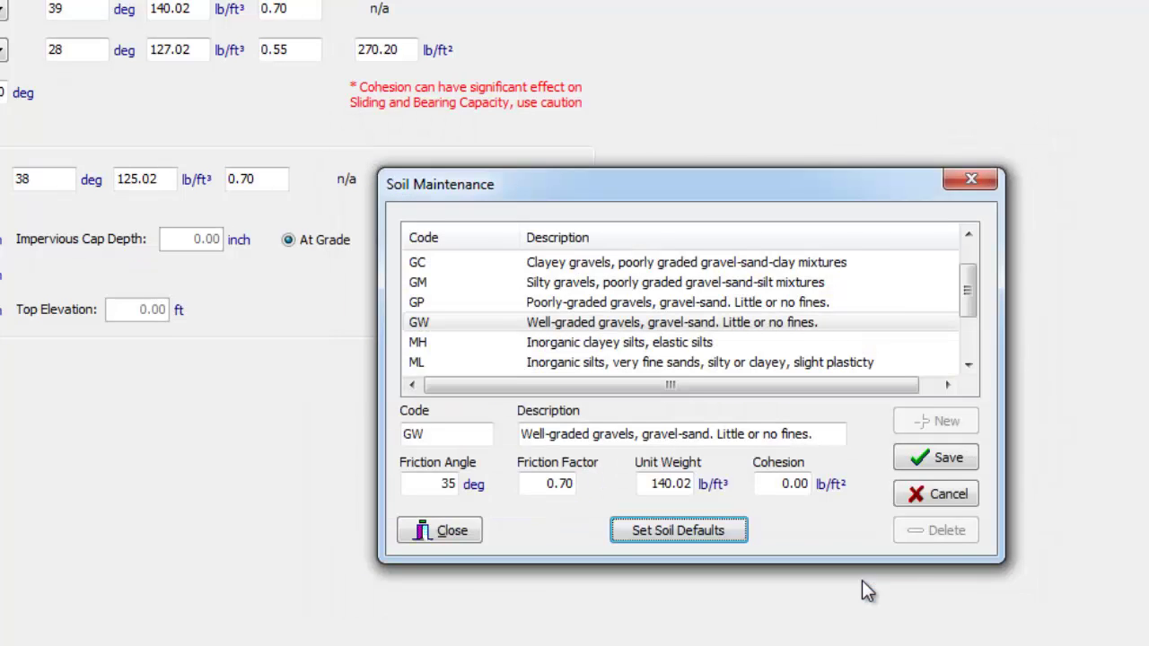
click(937, 491)
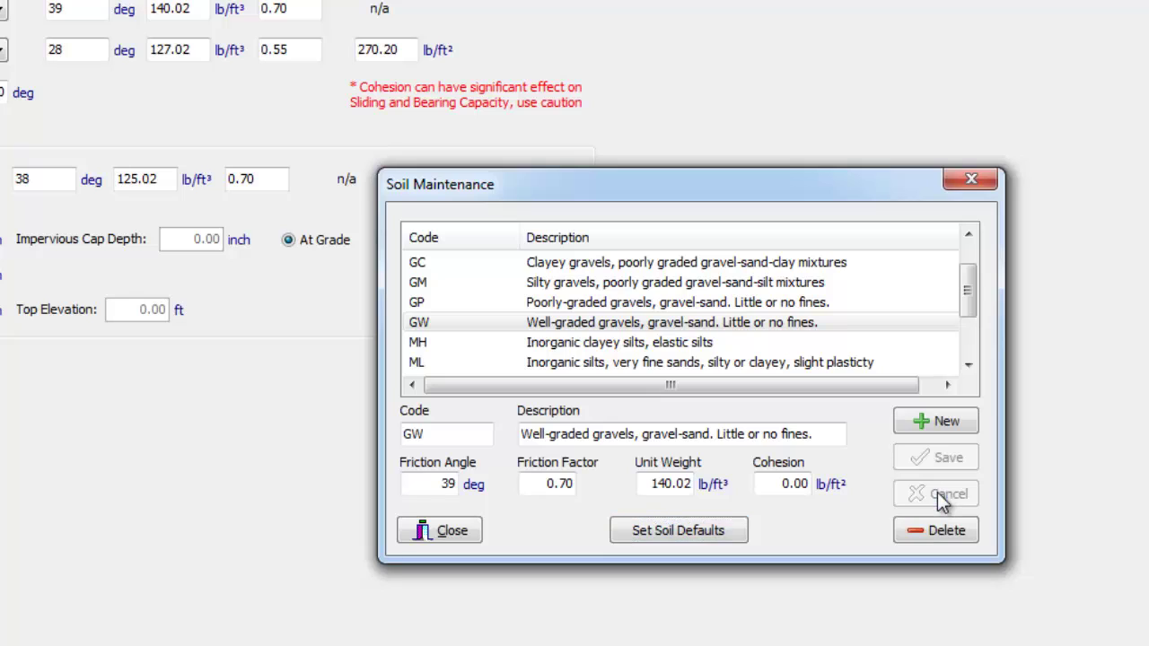
click(984, 179)
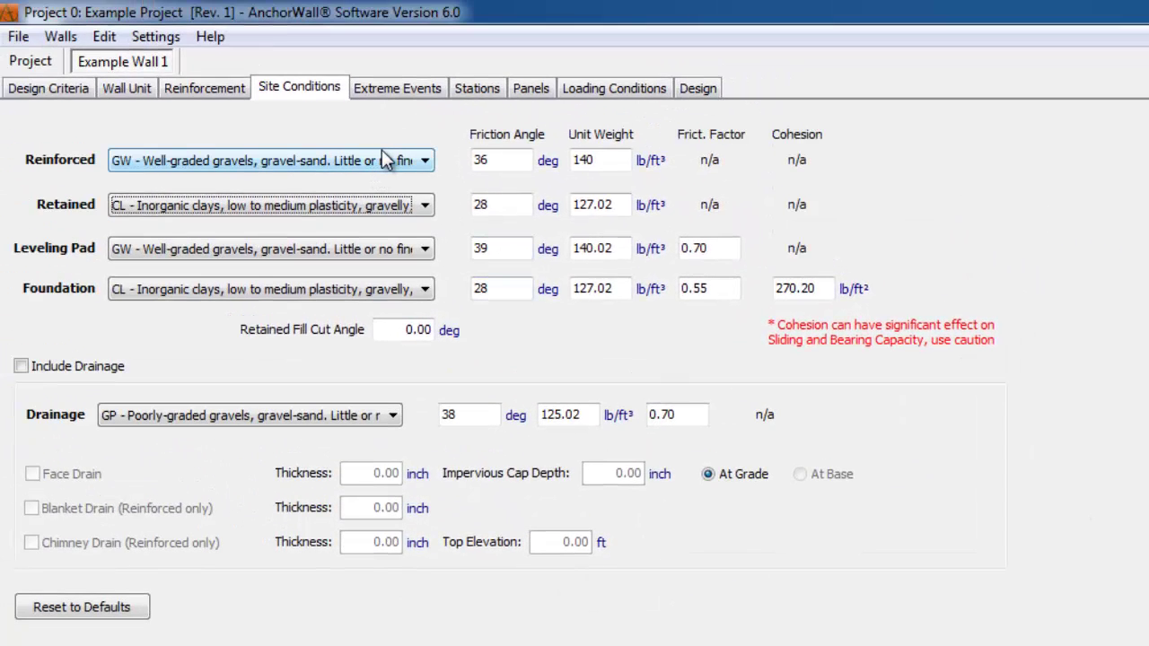
Step: Give the retained CL clay a 27 deg friction angle and 125 lb/ft³ unit weight
key(Tab)
click(473, 251)
click(513, 205)
text(27)
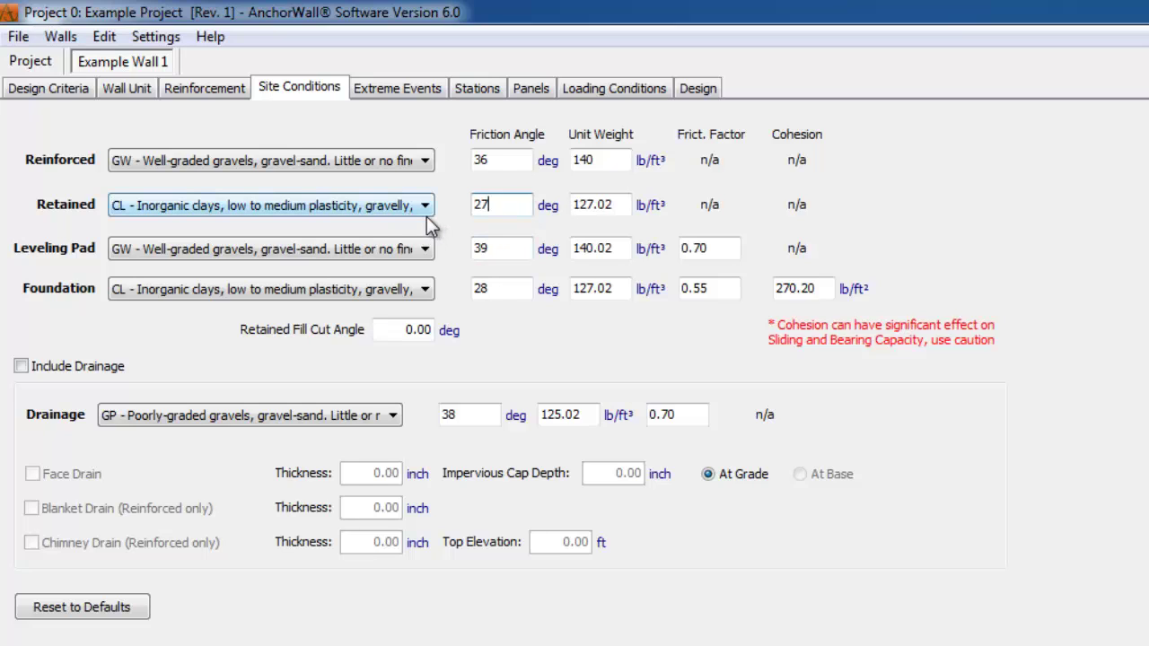
key(Tab)
text(12)
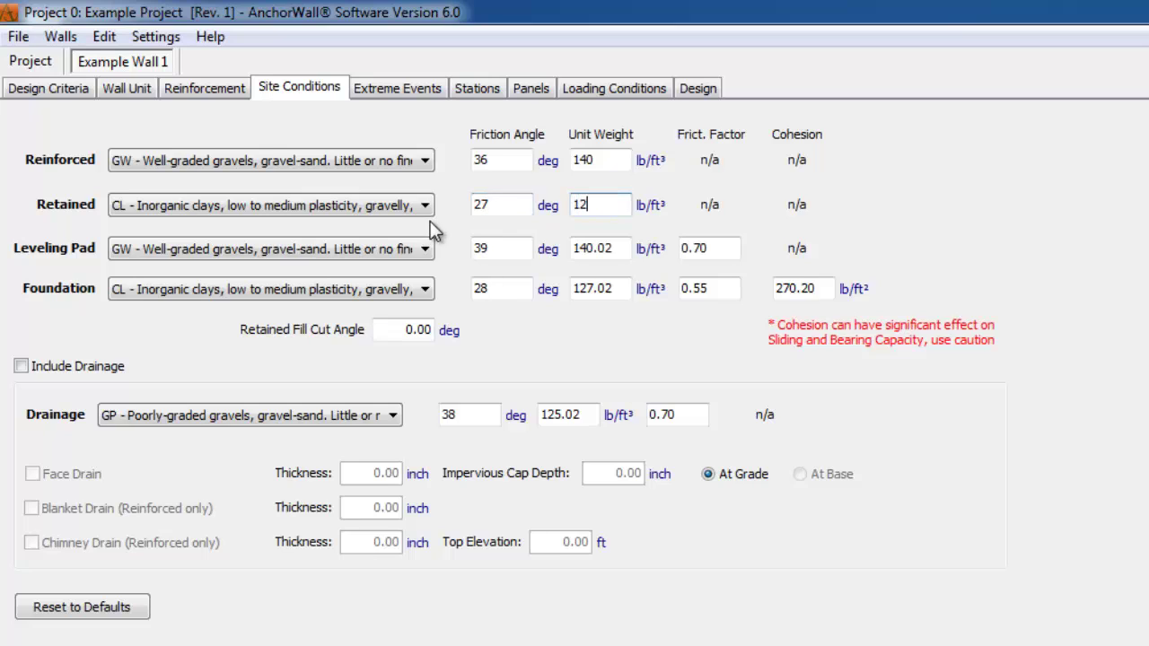
text(5)
key(Tab)
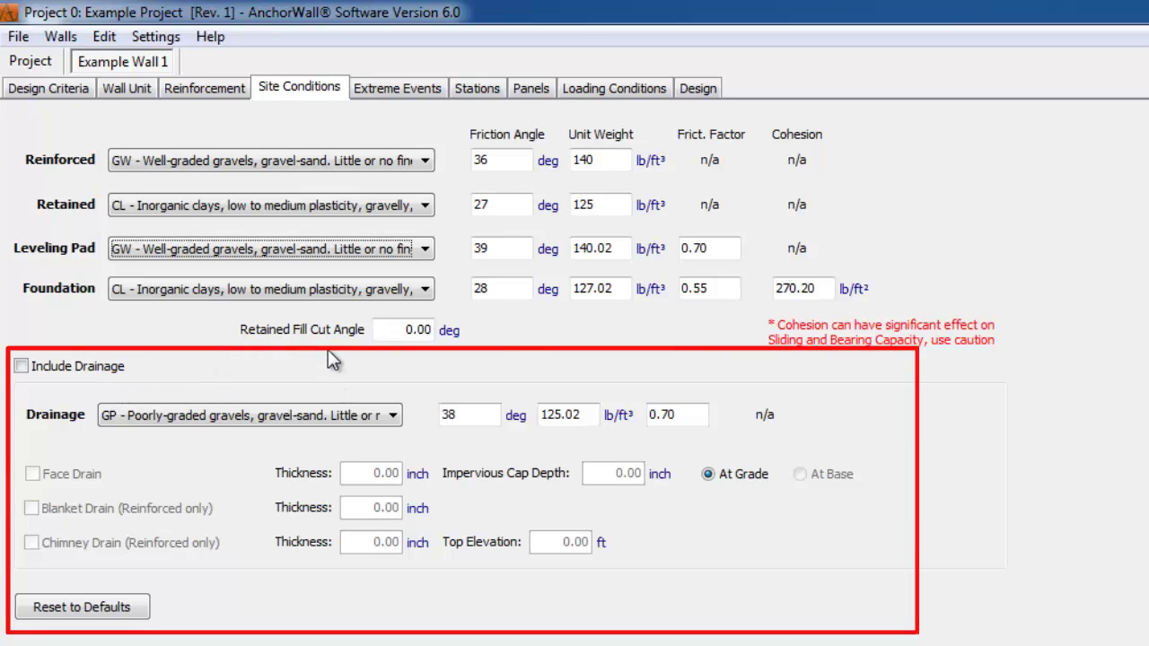
Step: Turn on Include Drainage and select GP - Poorly-graded gravels (38 deg, 125.02 lb/ft³) as drainage soil
click(21, 370)
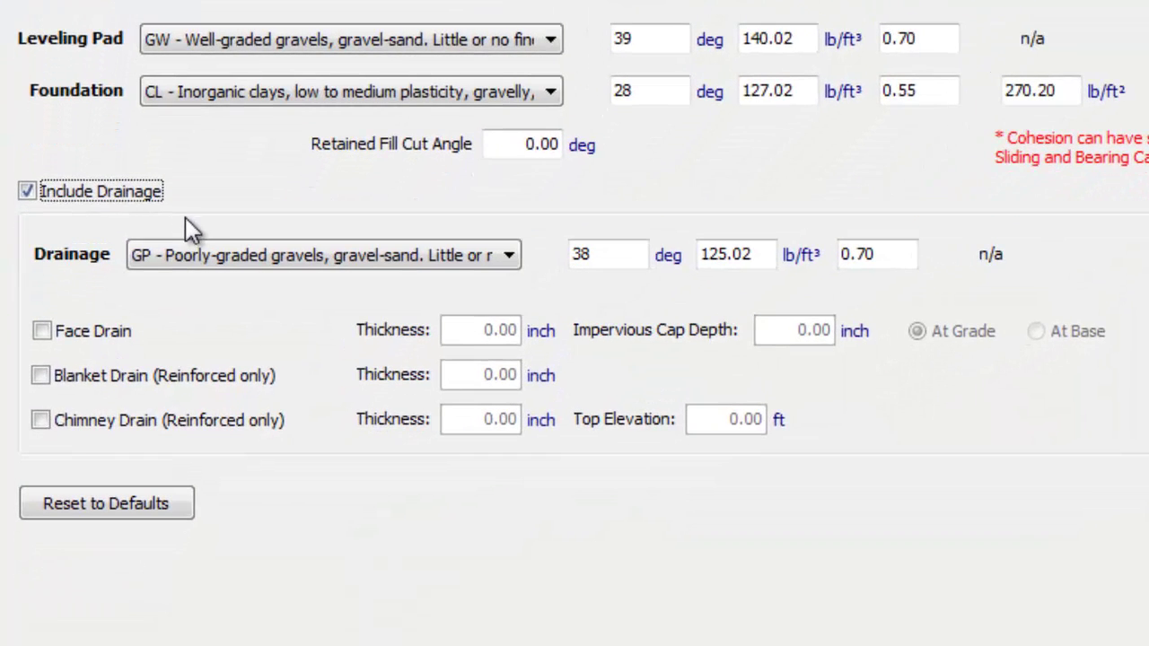
click(505, 254)
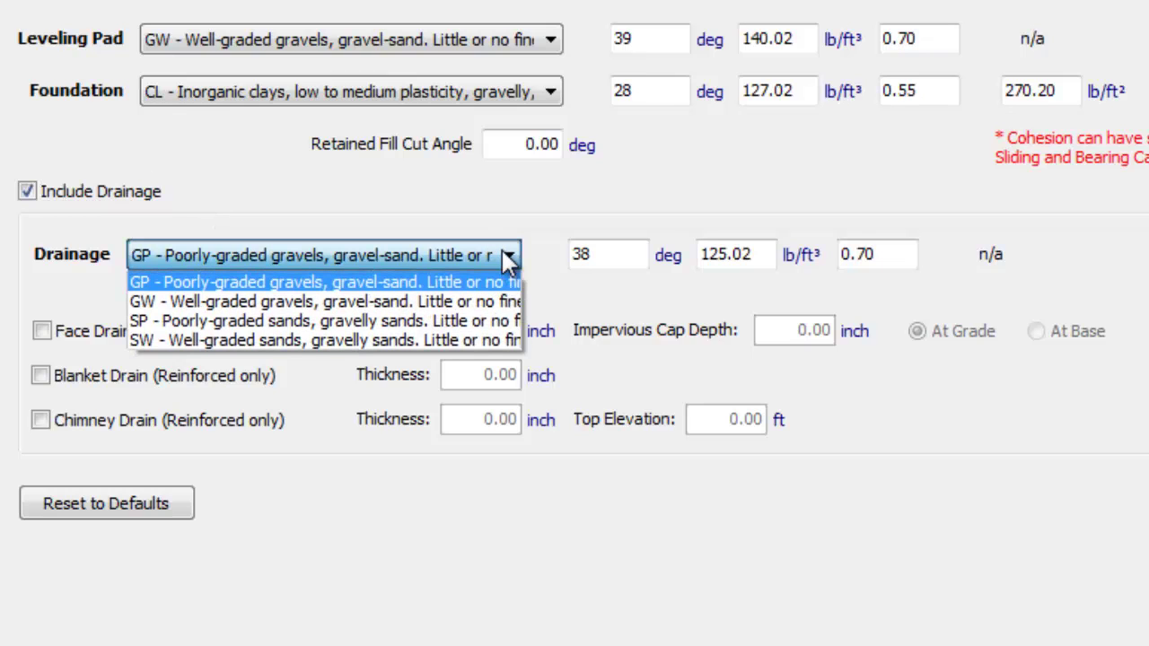
click(367, 283)
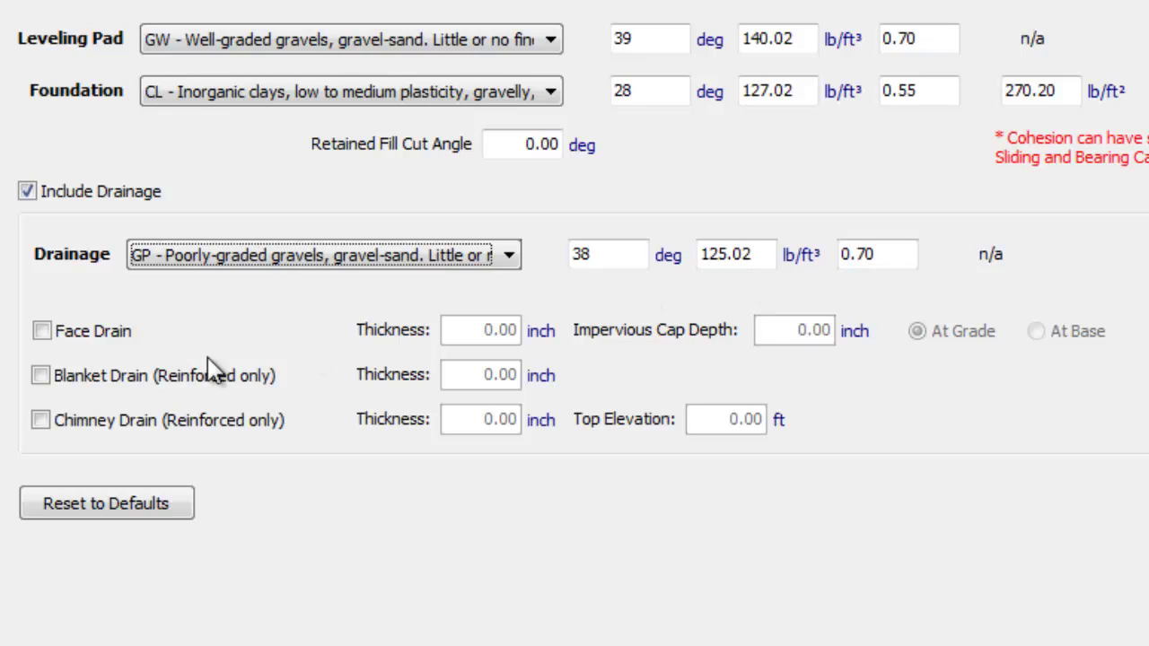
Step: Enable the face, blanket and chimney drains
click(41, 331)
click(40, 376)
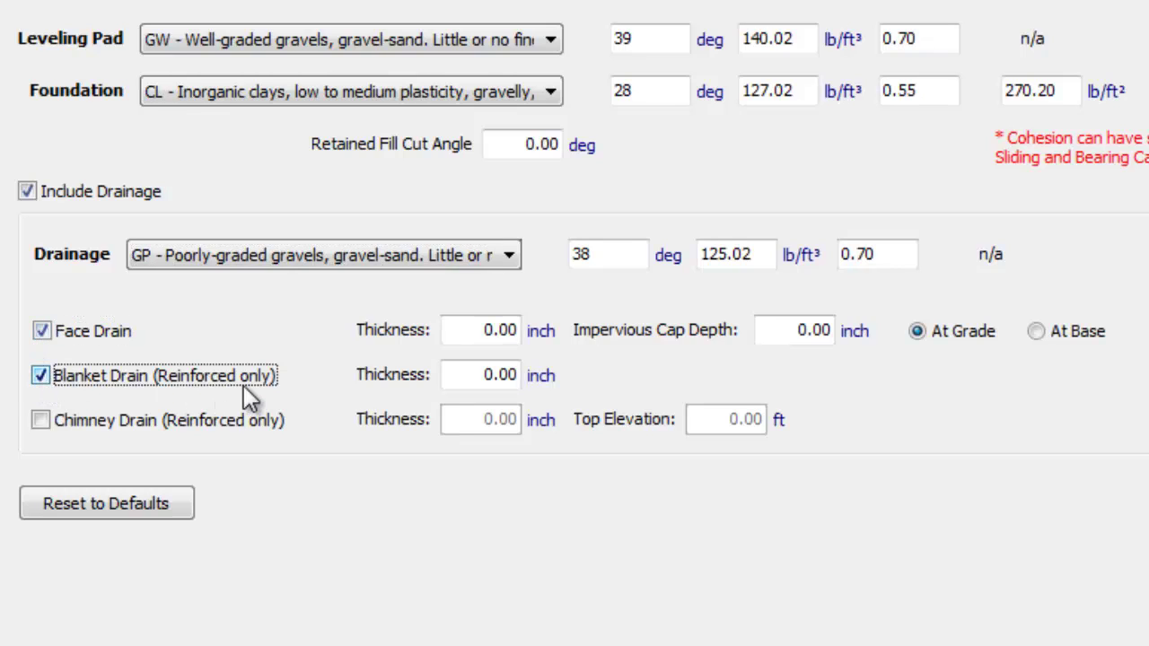
click(41, 420)
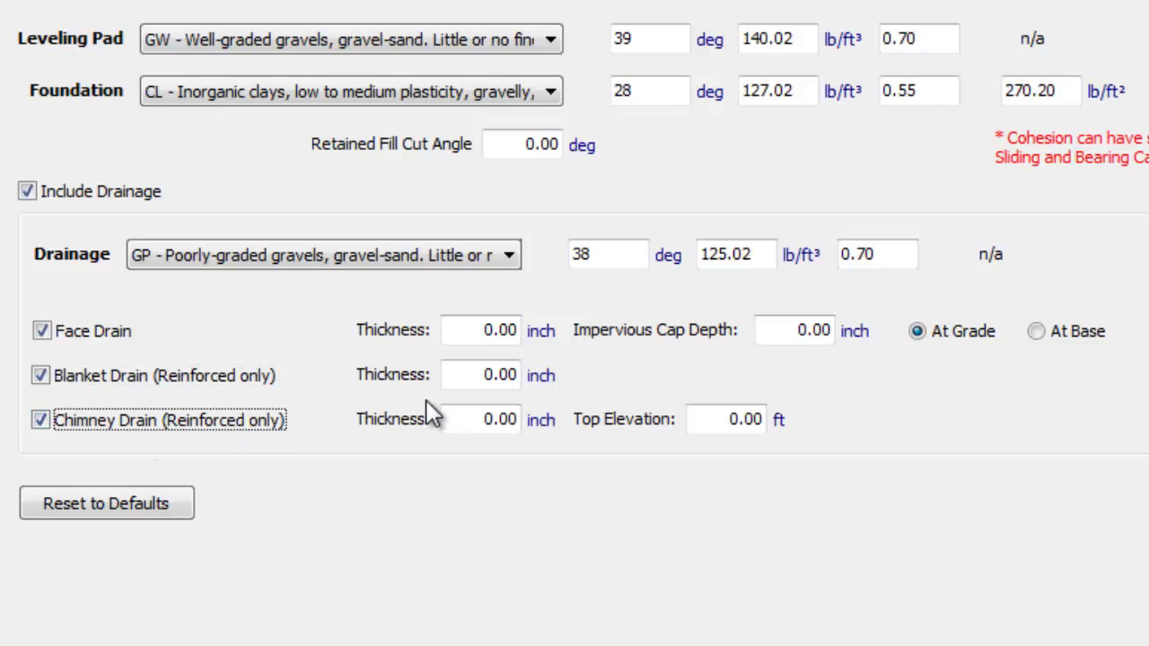
Step: Set face drain thickness to 12 inches and impervious cap depth to 8 inches
click(475, 330)
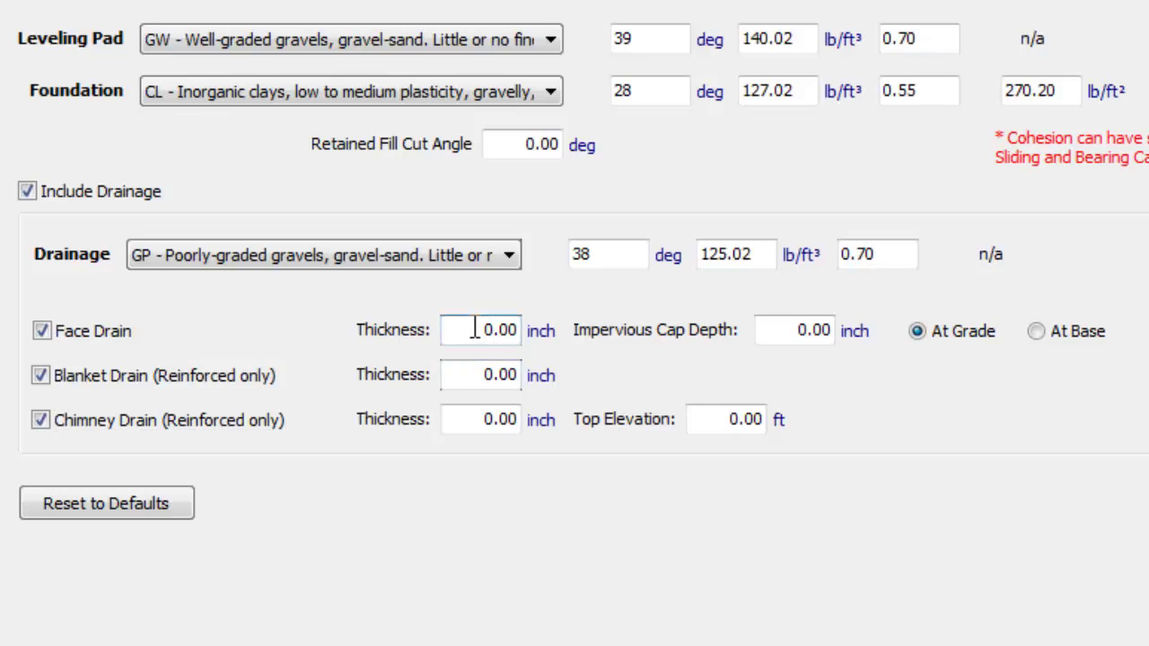
drag(475, 329, 561, 331)
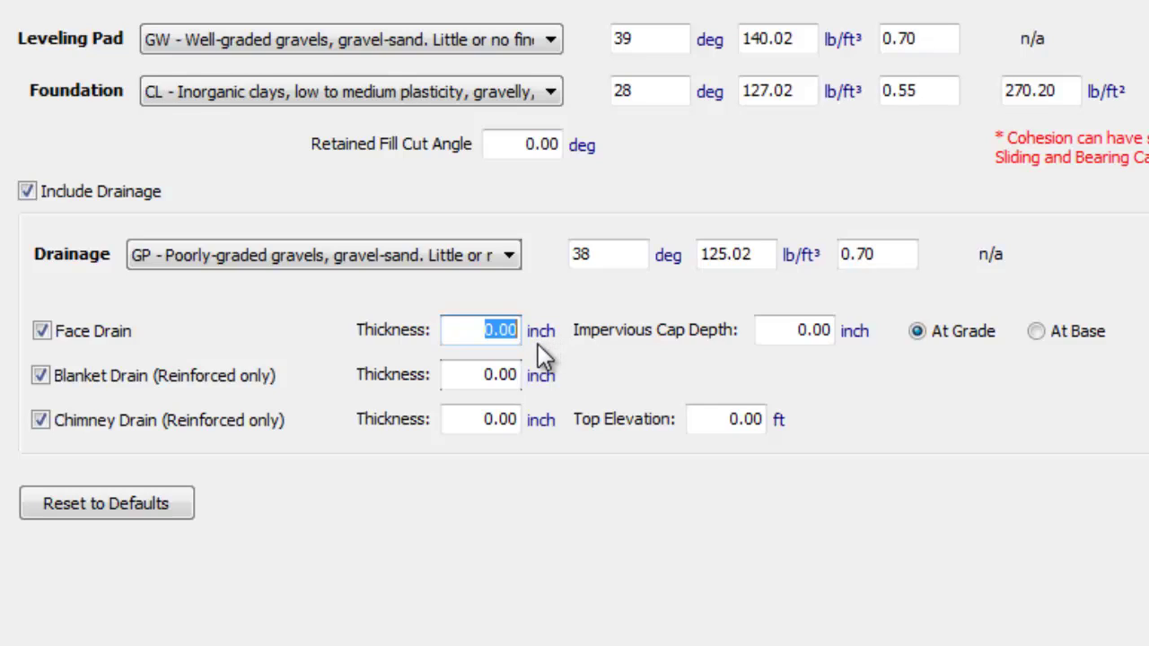
text(12)
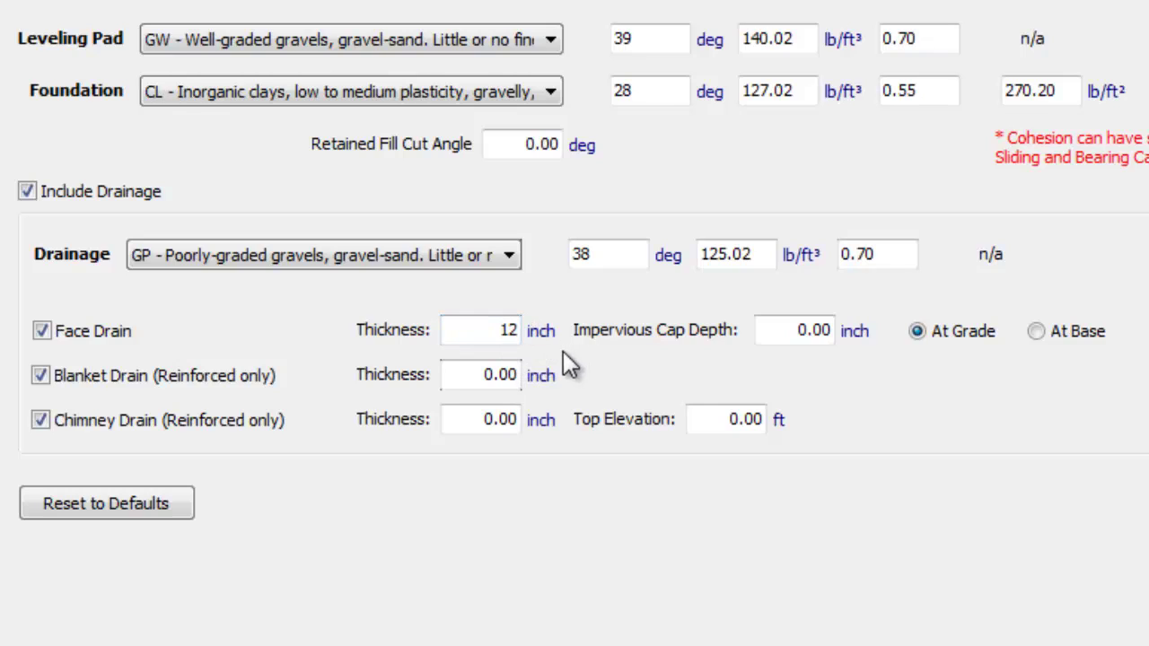
click(782, 332)
drag(786, 332, 878, 339)
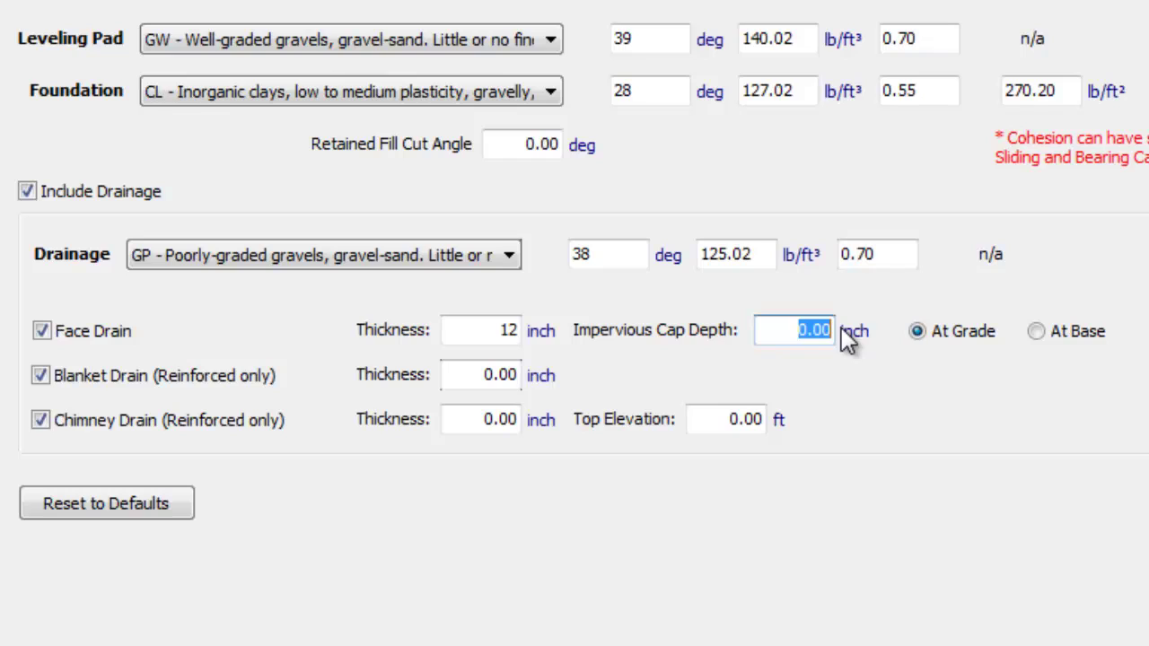
text(8)
key(Tab)
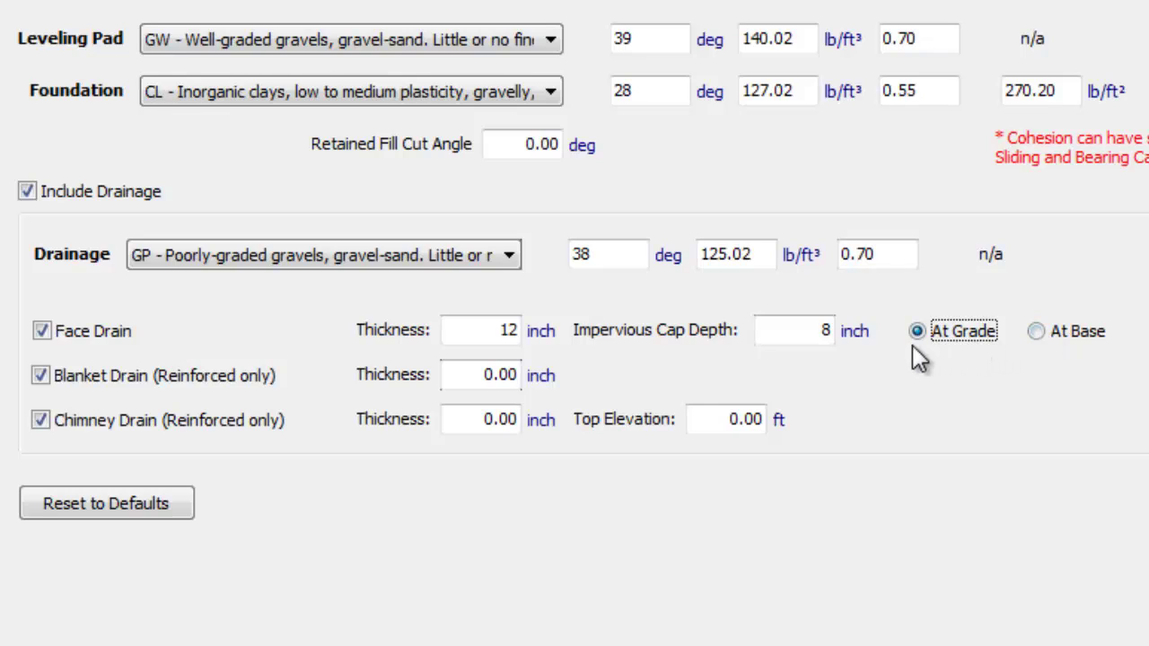
Step: Place the impervious cap At Base and make blanket and chimney drains 12 inches thick
click(1038, 331)
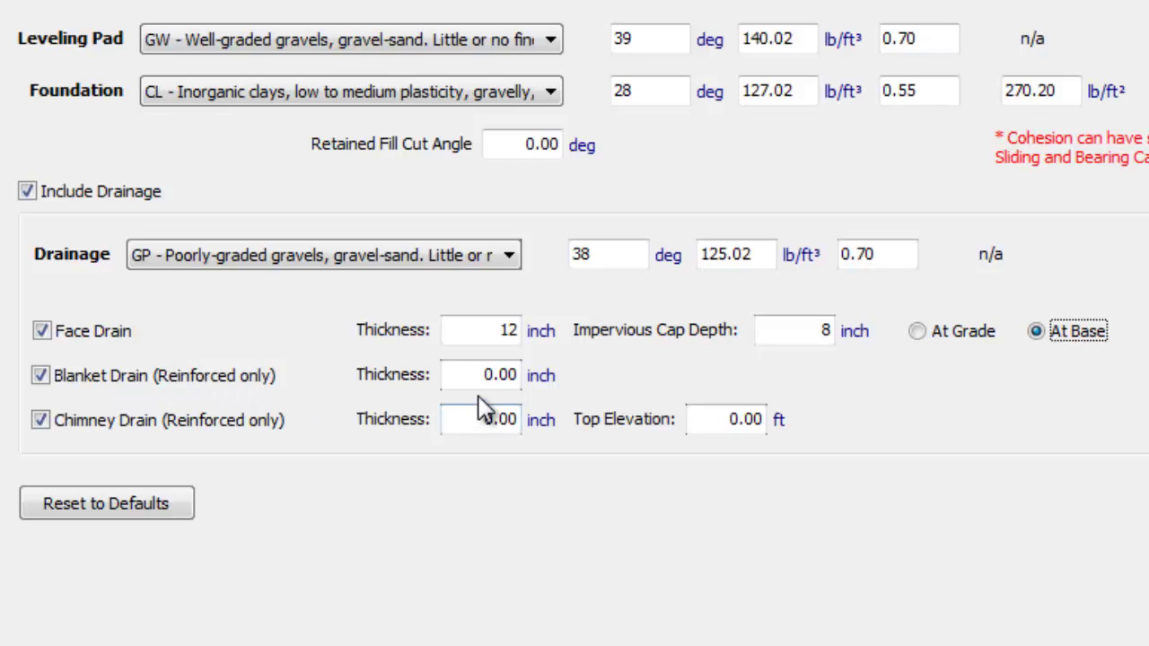
click(497, 374)
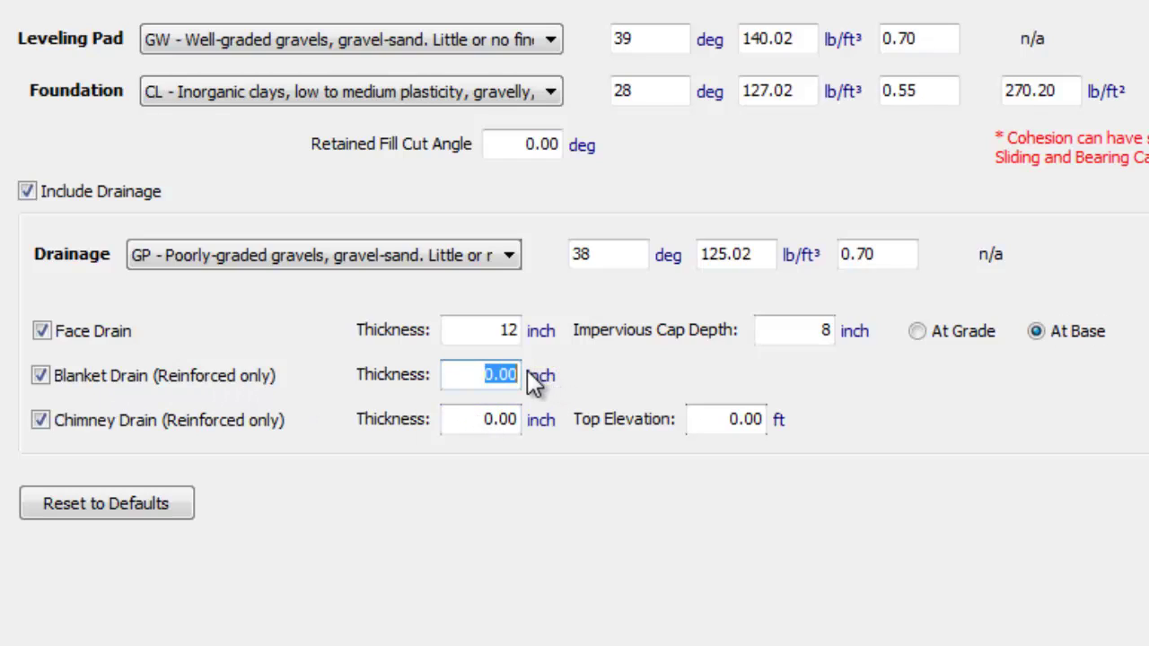
text(12)
key(shift+Tab)
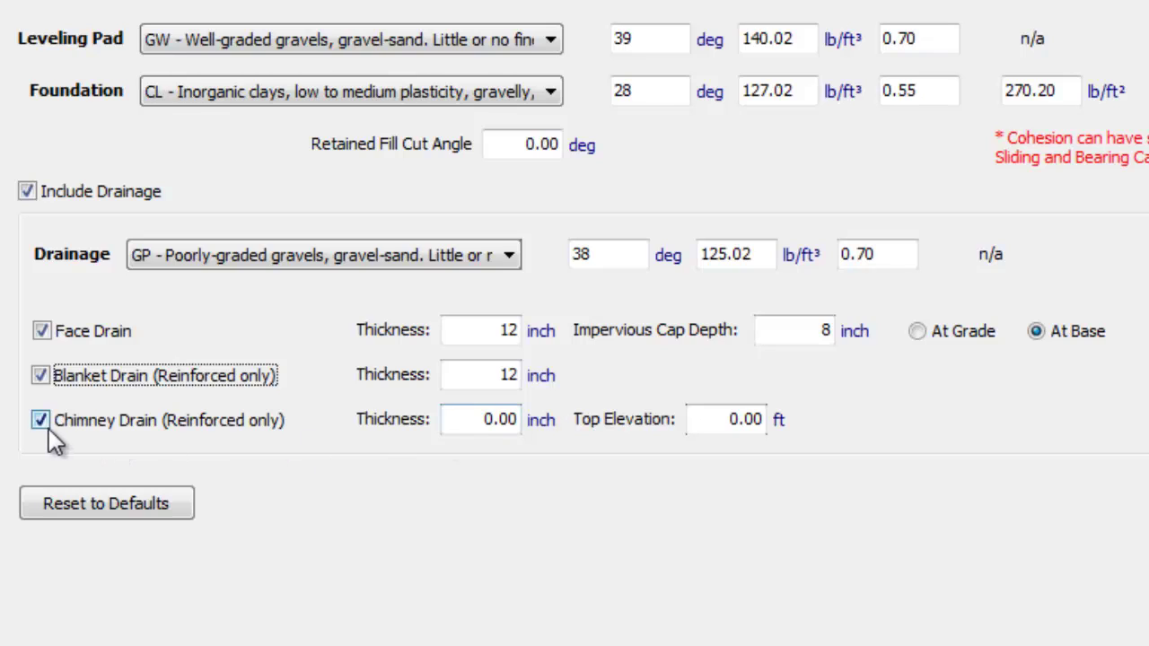
click(463, 425)
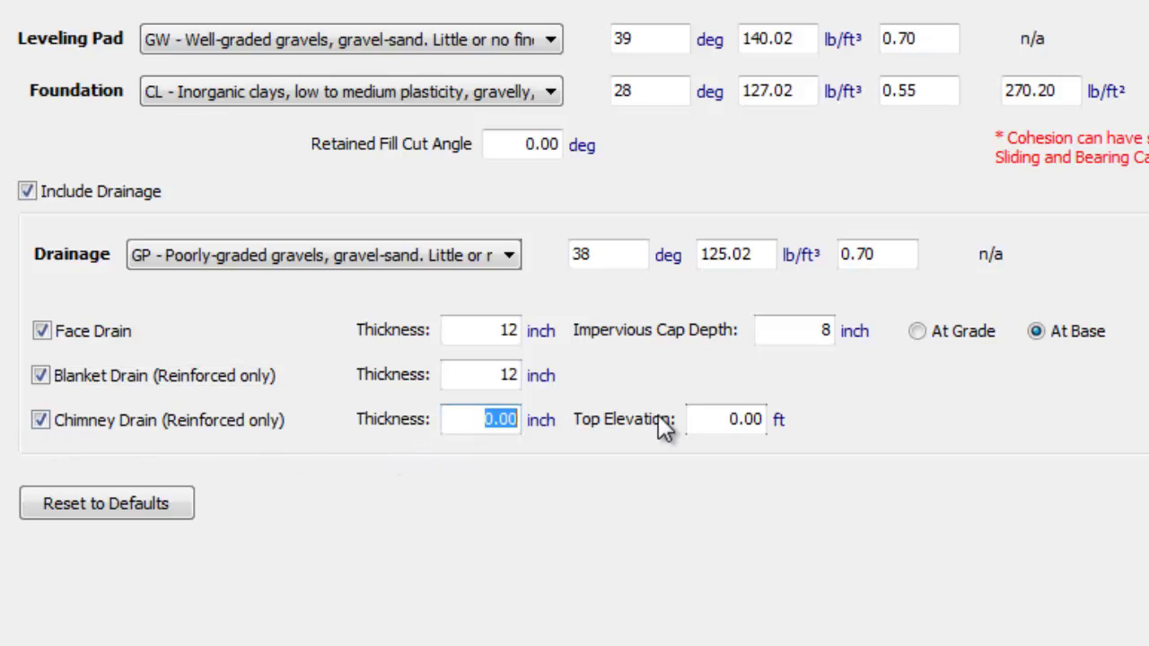
text(12)
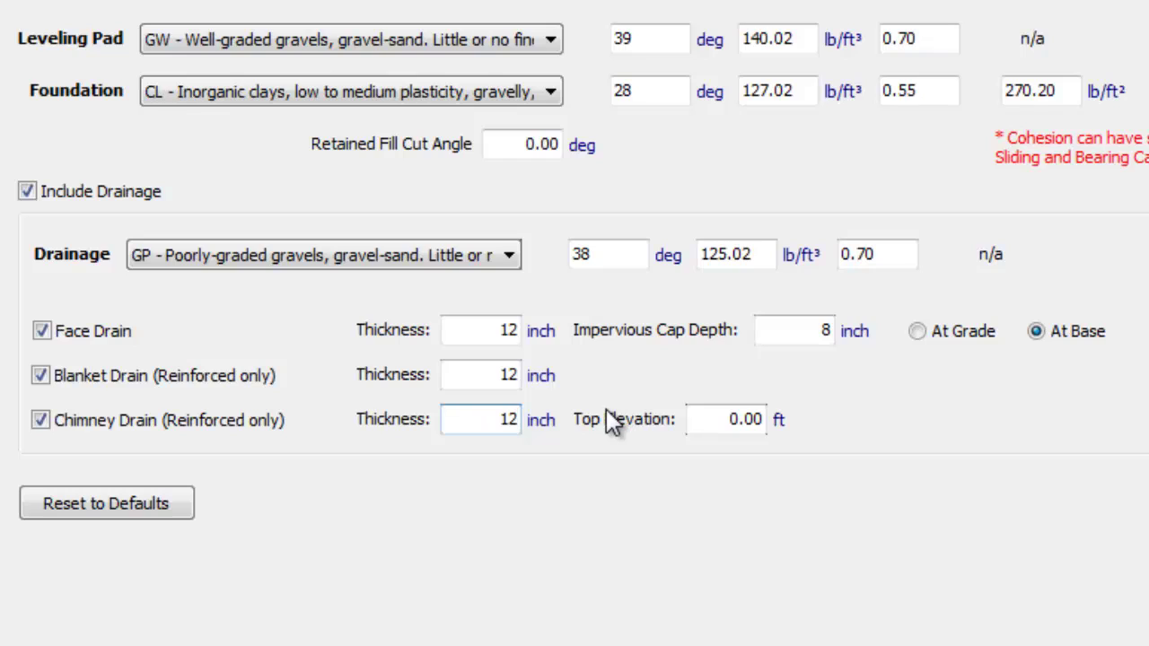
key(shift+Tab)
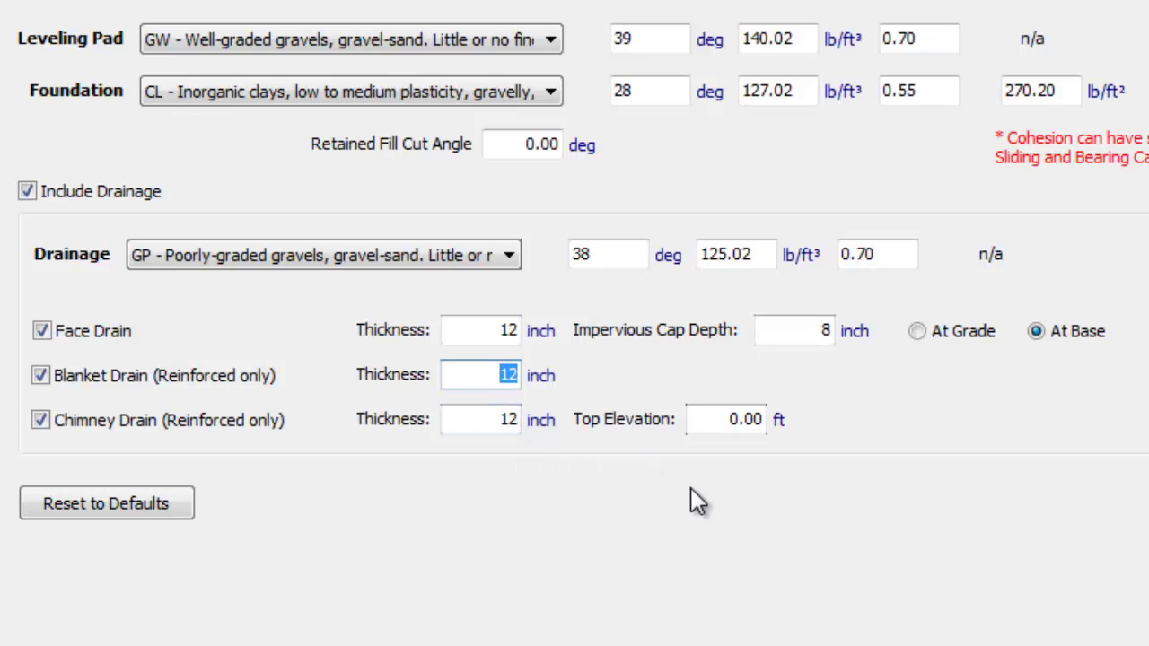
Step: Enter 107 ft as the chimney drain's Top Elevation
click(703, 419)
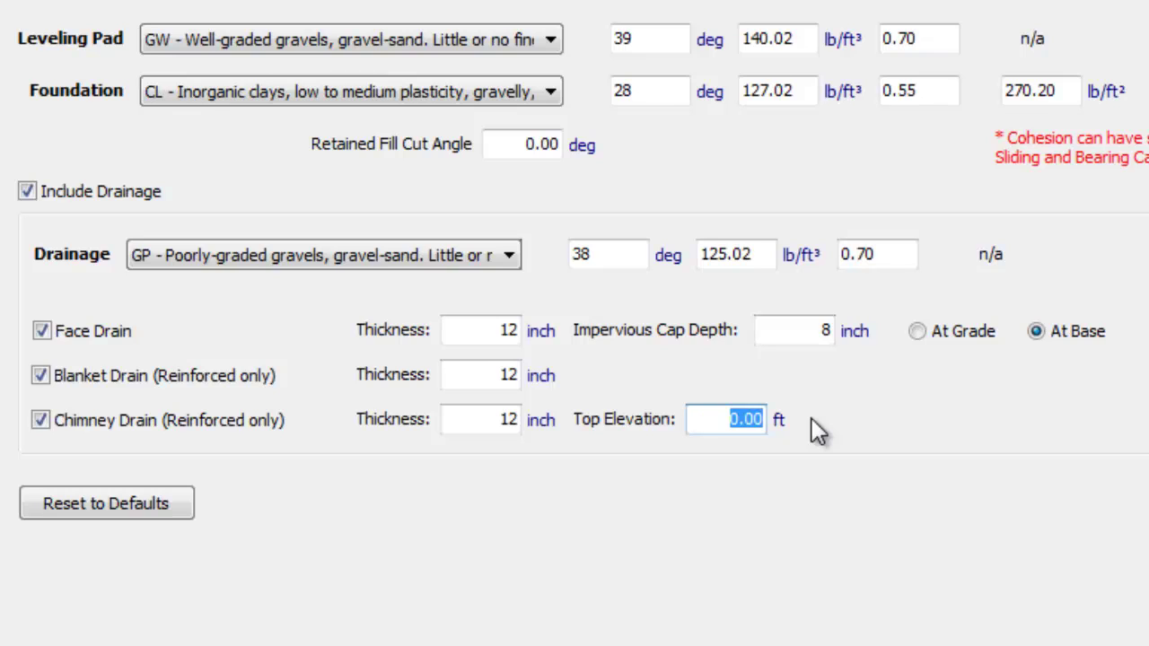
text(107)
key(Tab)
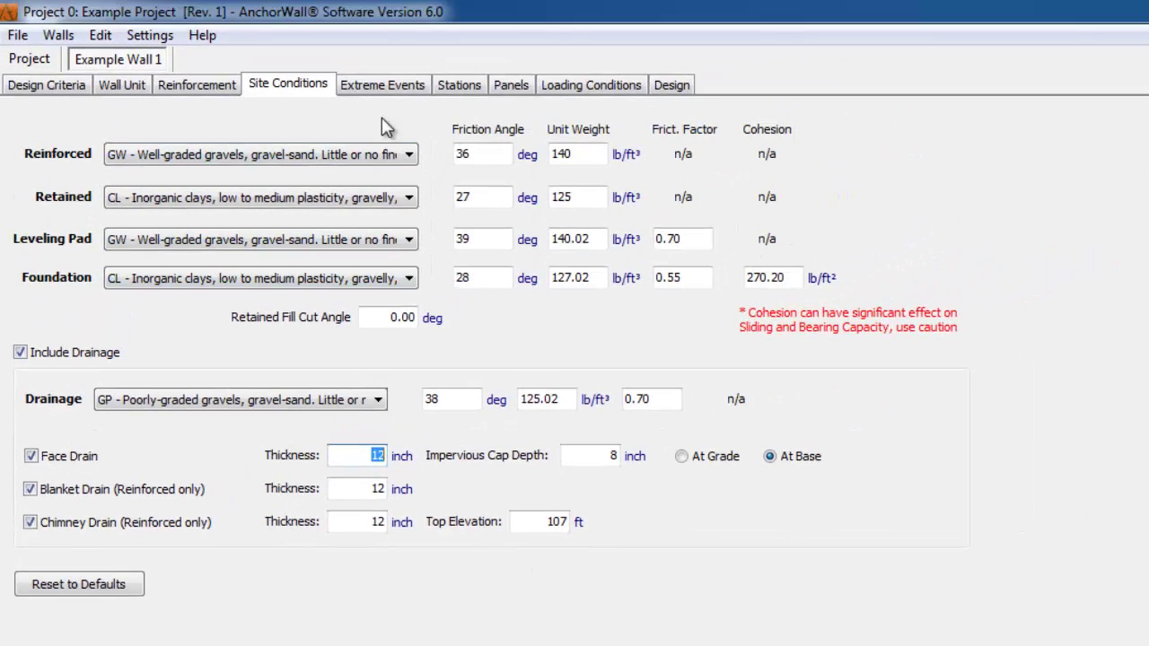
Step: On the Extreme Events page, turn on Include Seismic Analysis
click(381, 89)
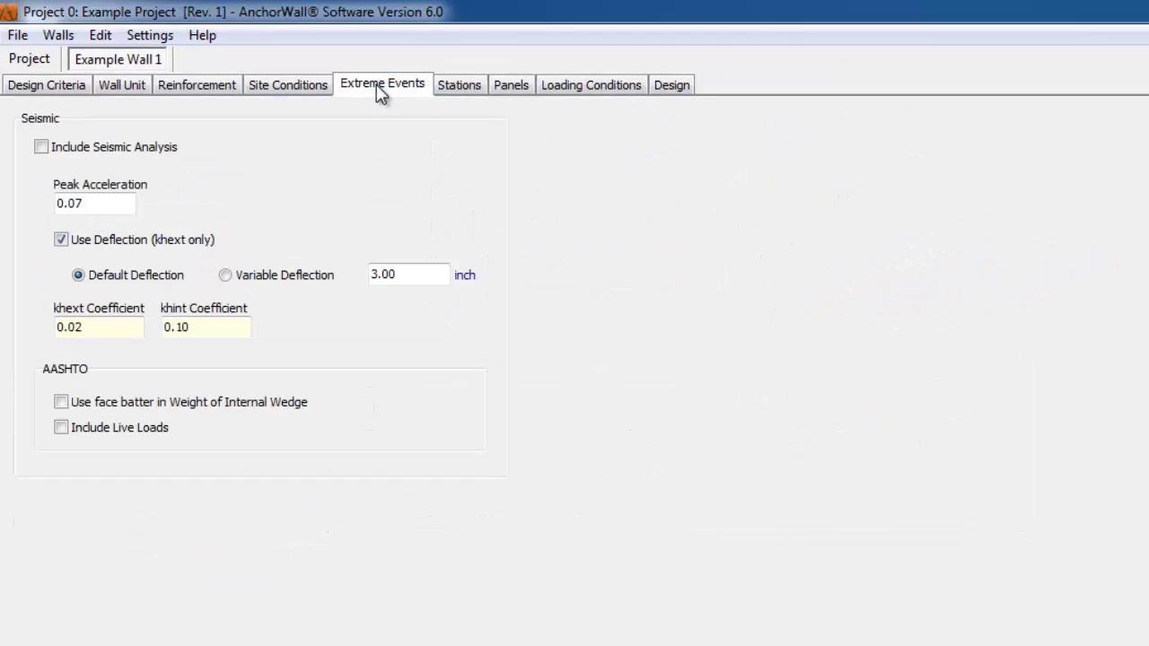
click(43, 149)
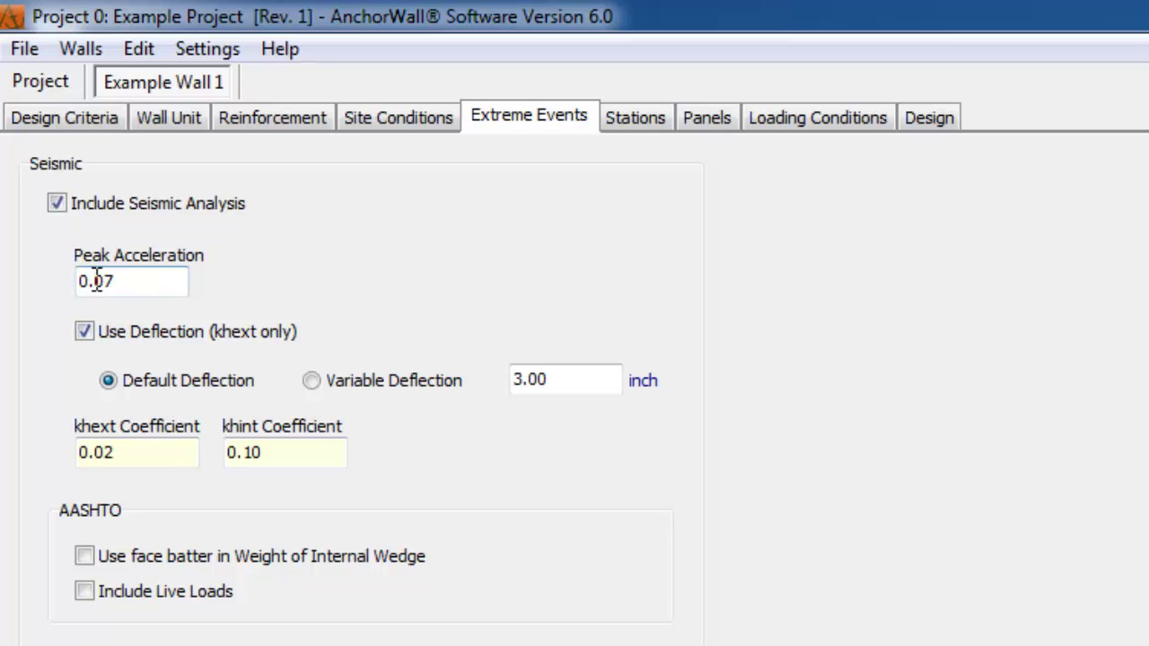
Step: Change peak acceleration to 0.12, leaving Default Deflection selected
drag(94, 281, 130, 281)
text(12)
key(Tab)
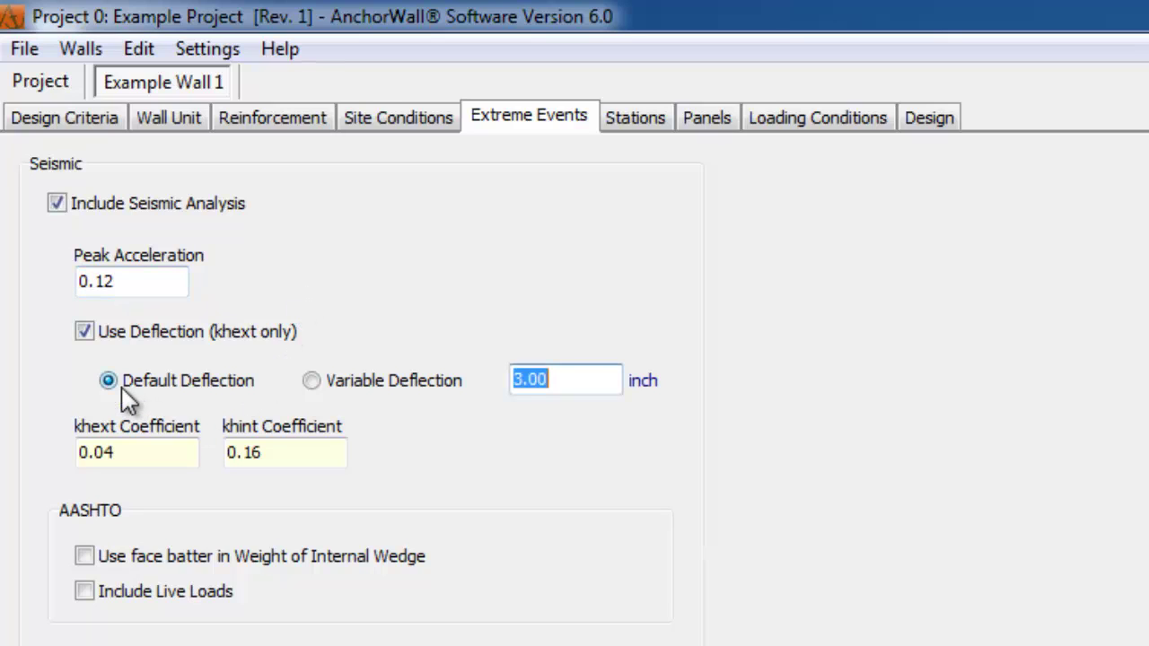
click(310, 381)
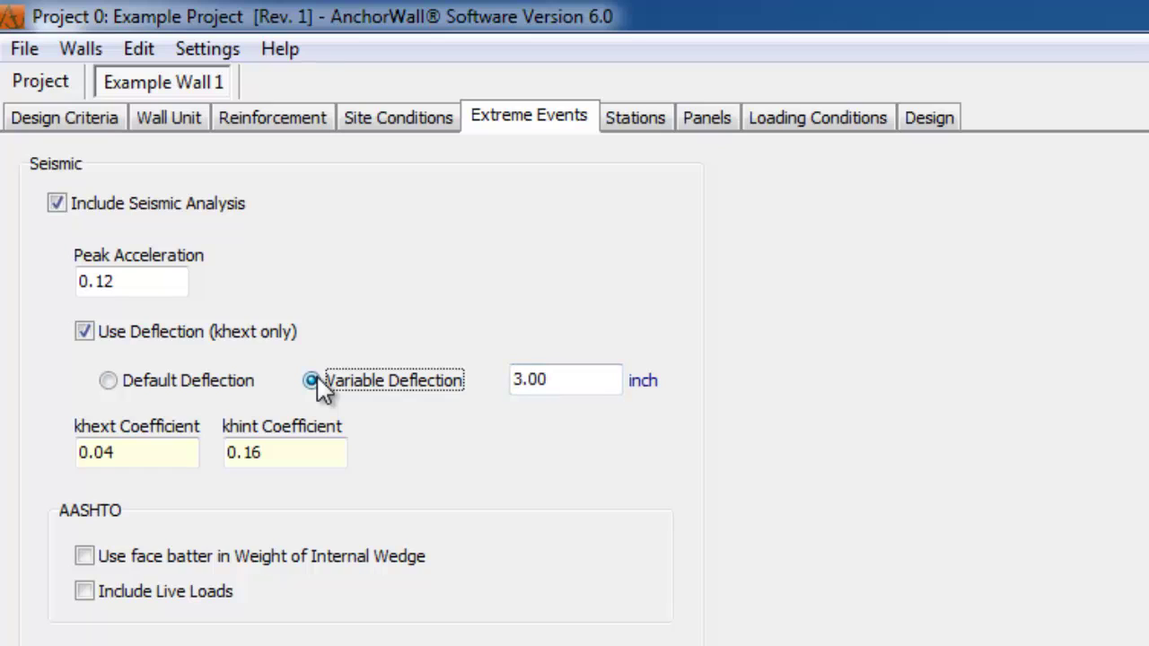
click(109, 381)
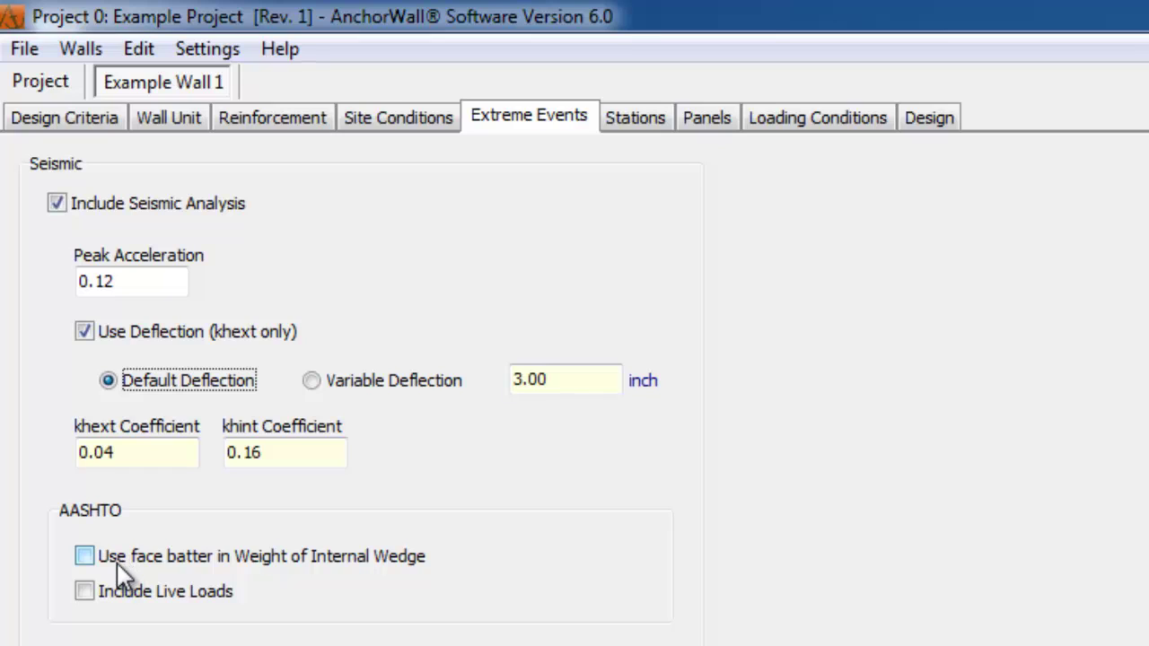
click(85, 558)
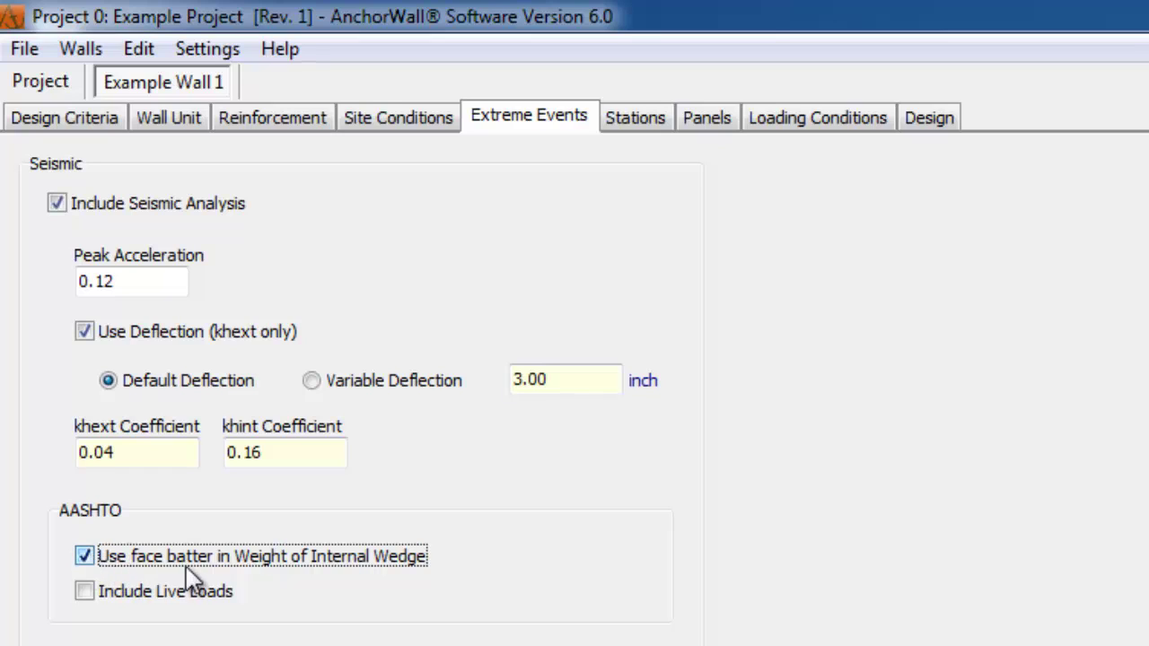